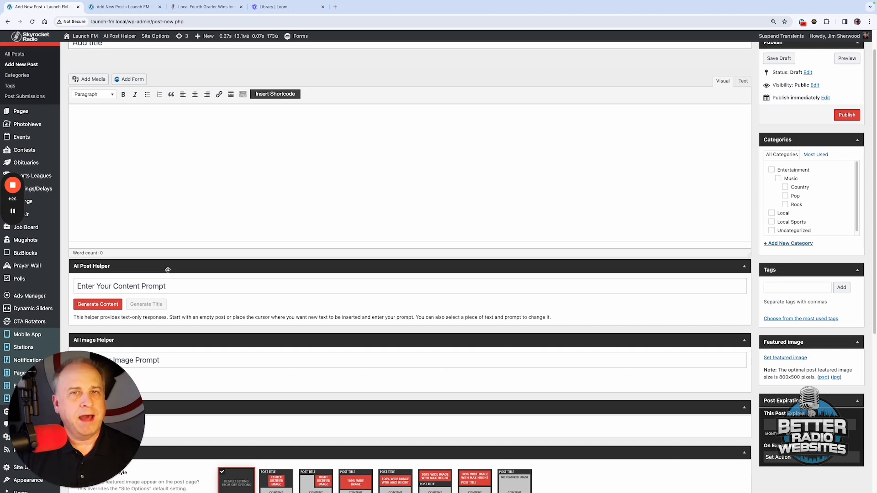
{"action": "scroll", "coordinate": [167, 269], "scroll_direction": "up", "scroll_amount": 1}
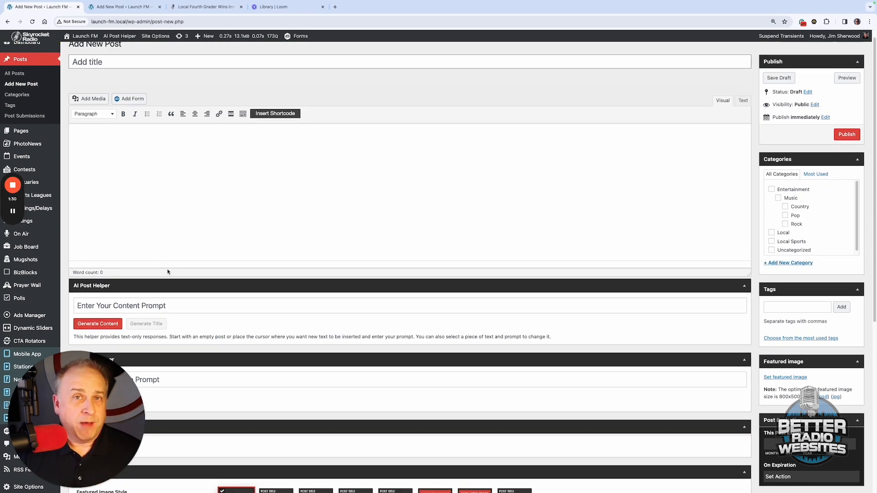
{"action": "scroll", "coordinate": [167, 271], "scroll_direction": "up", "scroll_amount": 1}
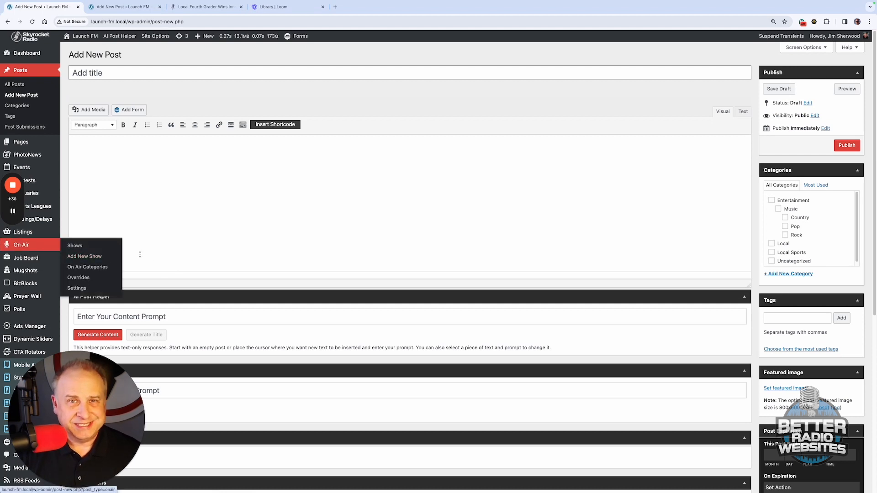
{"action": "scroll", "coordinate": [170, 214], "scroll_direction": "down", "scroll_amount": 4}
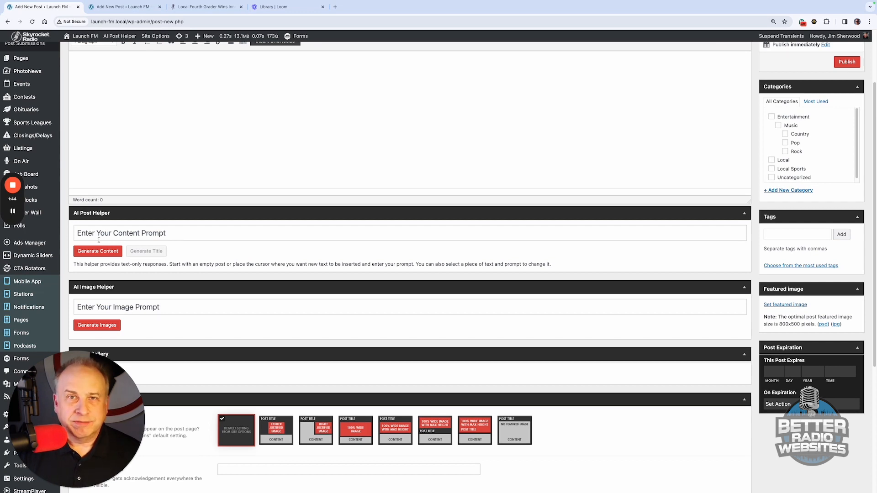
{"action": "scroll", "coordinate": [159, 229], "scroll_direction": "up", "scroll_amount": 1}
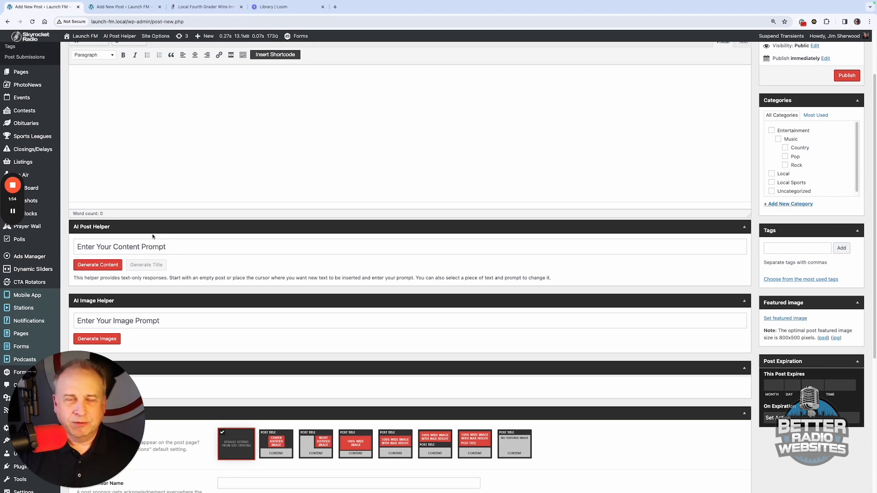
{"action": "scroll", "coordinate": [153, 236], "scroll_direction": "up", "scroll_amount": 3}
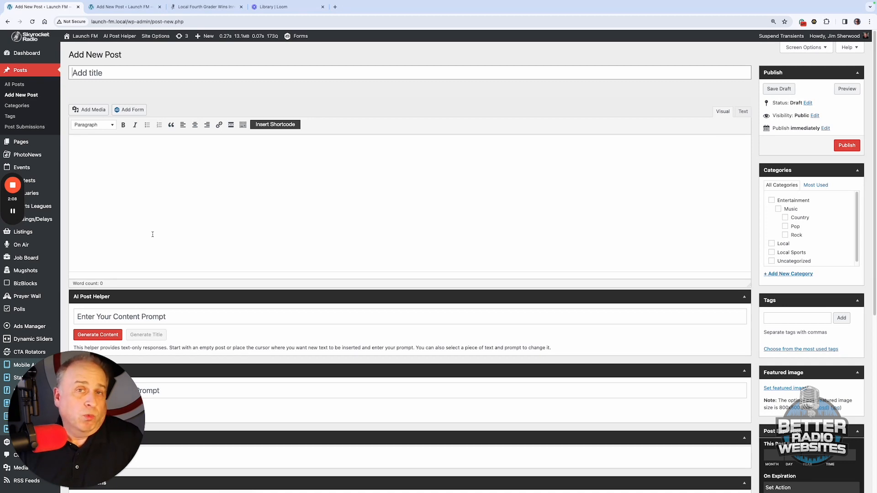
Generate post content with the AI Post Helper from the prompt "write a news article about the upcoming boat show this weekend at the coliseum".
{"action": "scroll", "coordinate": [137, 242], "scroll_direction": "down", "scroll_amount": 3}
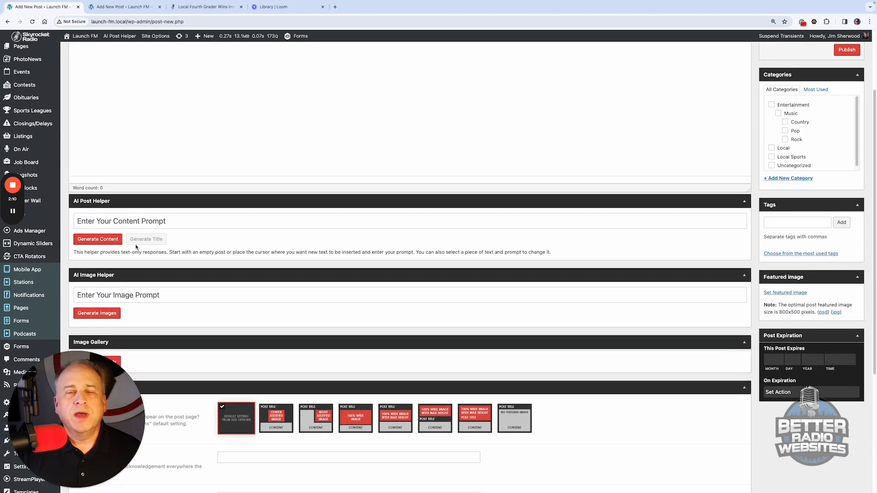
{"action": "left_click", "coordinate": [92, 221]}
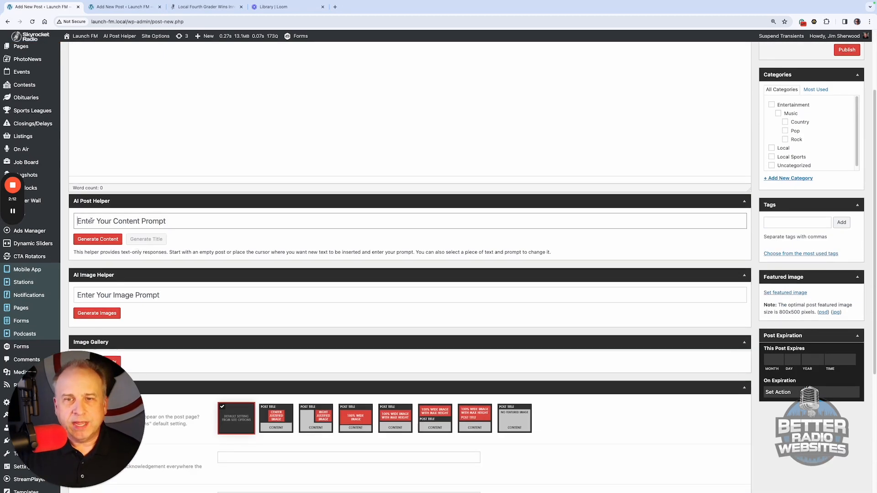
{"action": "type", "text": "write "}
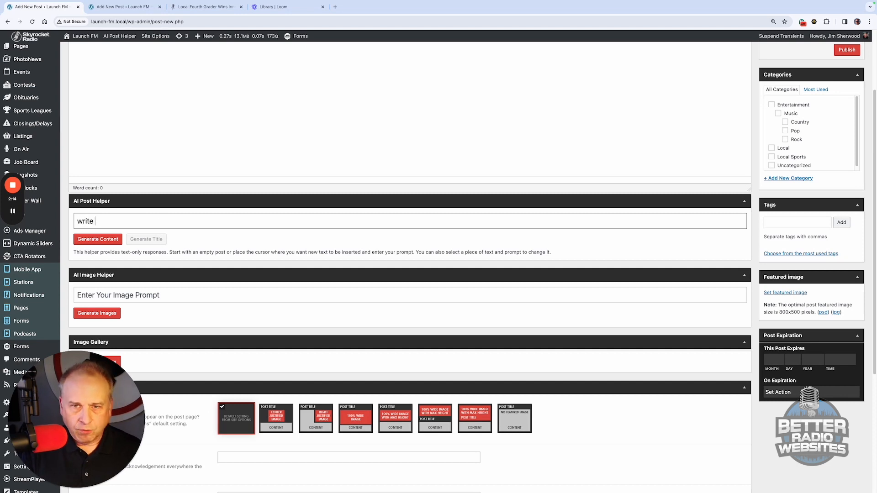
{"action": "type", "text": "a news article about the upcoming boat "}
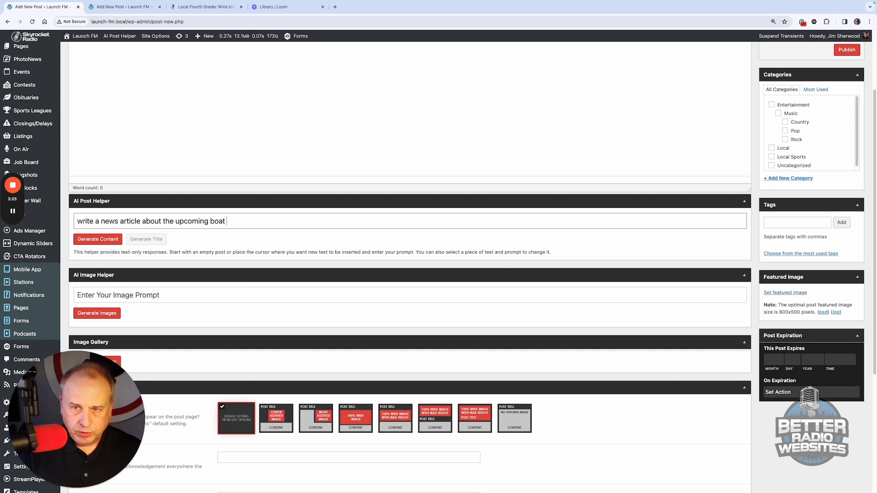
{"action": "type", "text": "show this wee"}
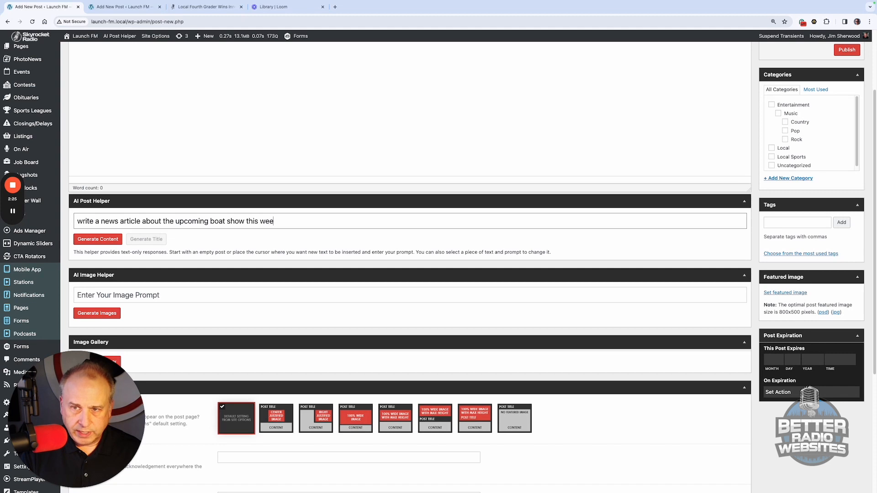
{"action": "type", "text": "kend at t"}
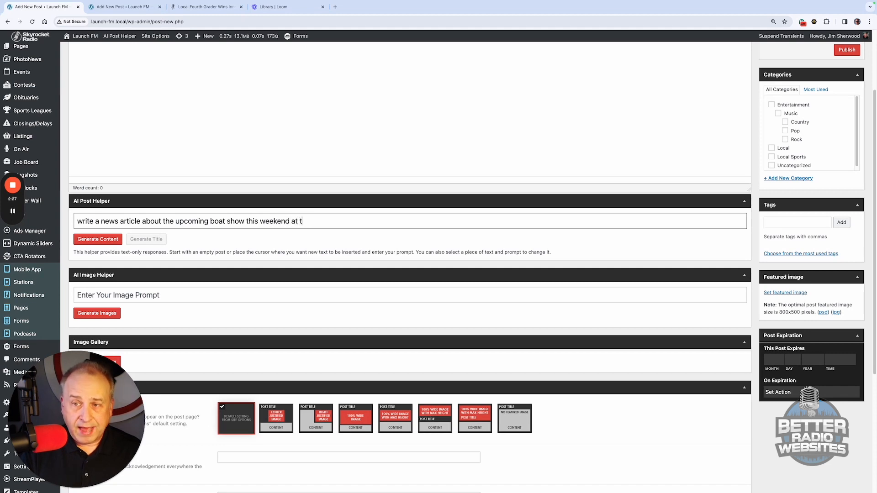
{"action": "type", "text": "he coliseum"}
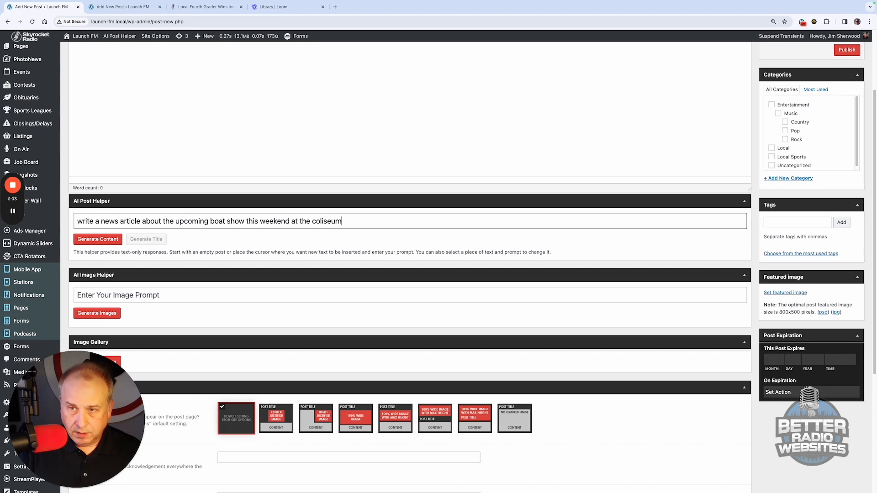
{"action": "key", "text": "Return"}
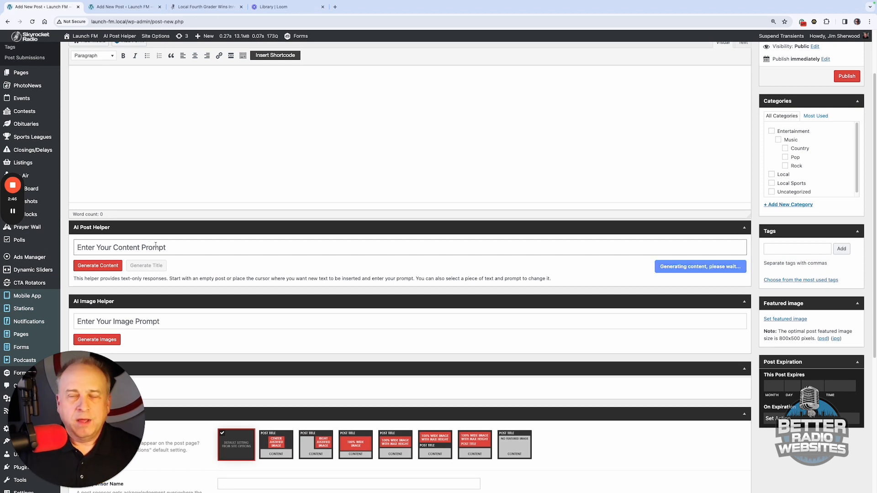
Delete the paragraph quoting the show's director from the generated article.
{"action": "scroll", "coordinate": [156, 242], "scroll_direction": "up", "scroll_amount": 1}
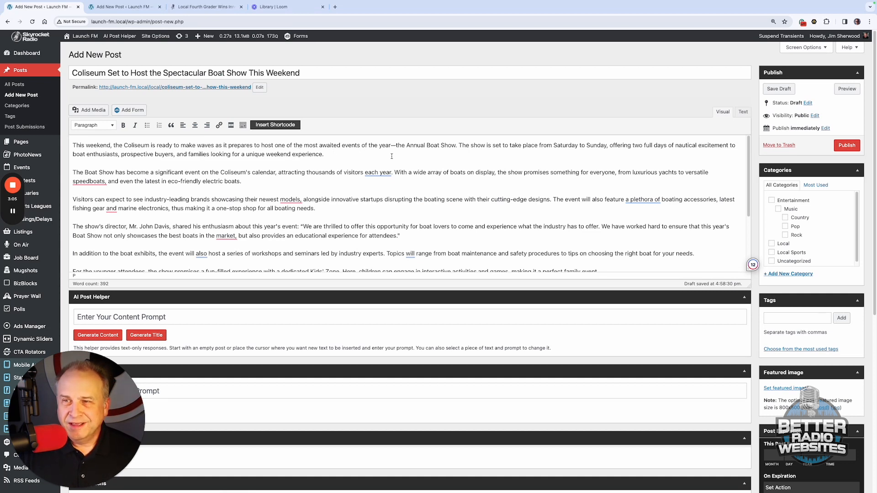
{"action": "scroll", "coordinate": [494, 159], "scroll_direction": "down", "scroll_amount": 1}
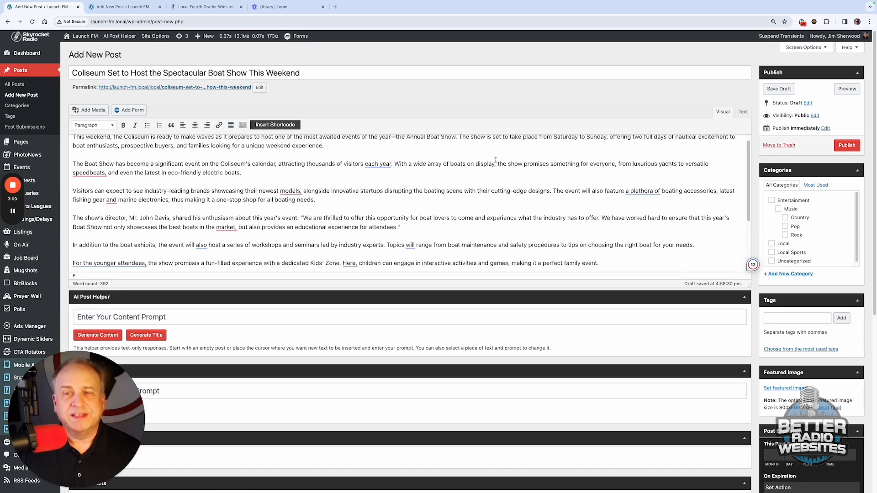
{"action": "scroll", "coordinate": [466, 185], "scroll_direction": "up", "scroll_amount": 1}
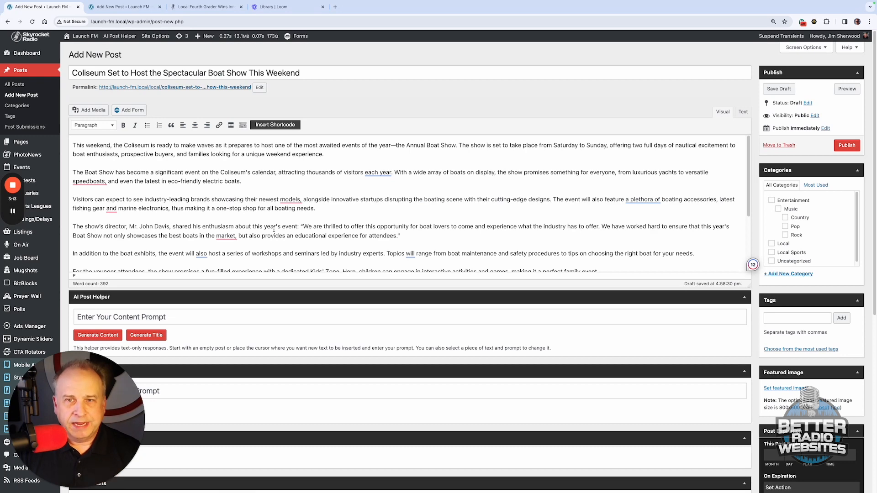
{"action": "scroll", "coordinate": [168, 221], "scroll_direction": "down", "scroll_amount": 1}
{"action": "left_click_drag", "start_coordinate": [407, 225], "coordinate": [64, 214]}
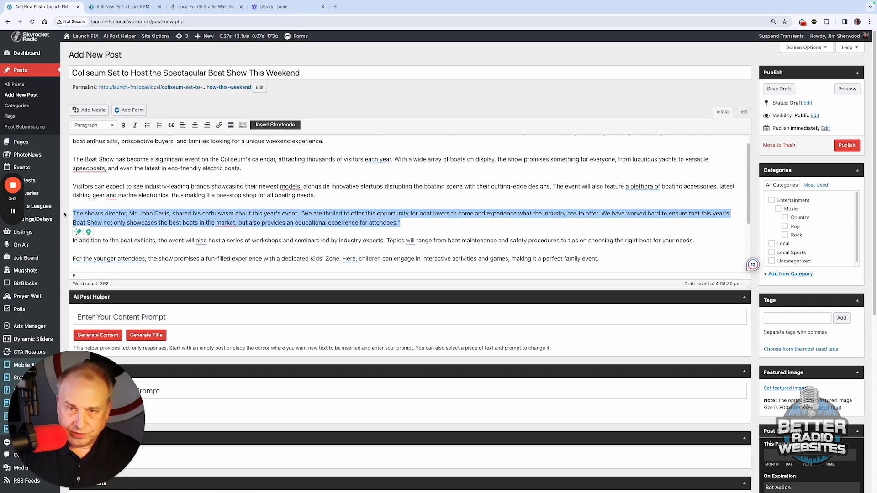
{"action": "key", "text": "Delete"}
Delete the paragraph about younger attendees and the Kids' Zone from the article.
{"action": "scroll", "coordinate": [204, 232], "scroll_direction": "down", "scroll_amount": 2}
{"action": "scroll", "coordinate": [204, 232], "scroll_direction": "down", "scroll_amount": 2}
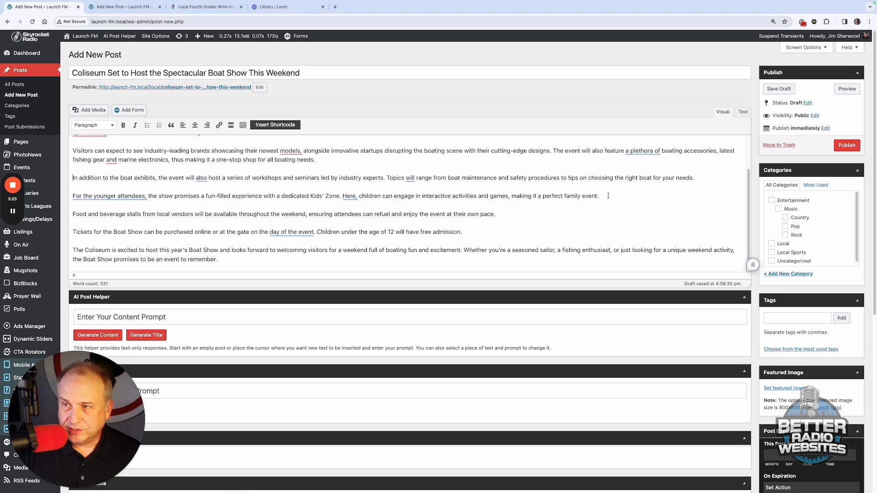
{"action": "left_click_drag", "start_coordinate": [608, 196], "coordinate": [73, 195]}
{"action": "mouse_move", "coordinate": [57, 197]}
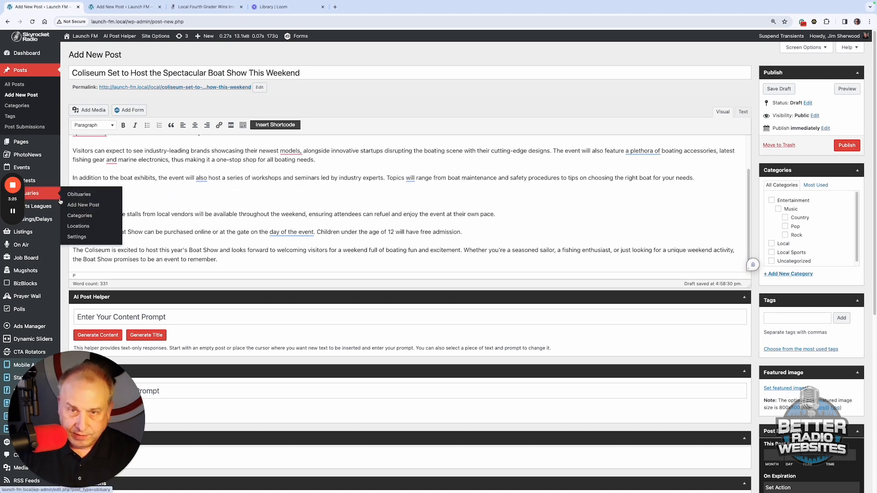
{"action": "key", "text": "BackSpace"}
Review the trimmed article and generate a new AI title for the post.
{"action": "scroll", "coordinate": [238, 213], "scroll_direction": "up", "scroll_amount": 3}
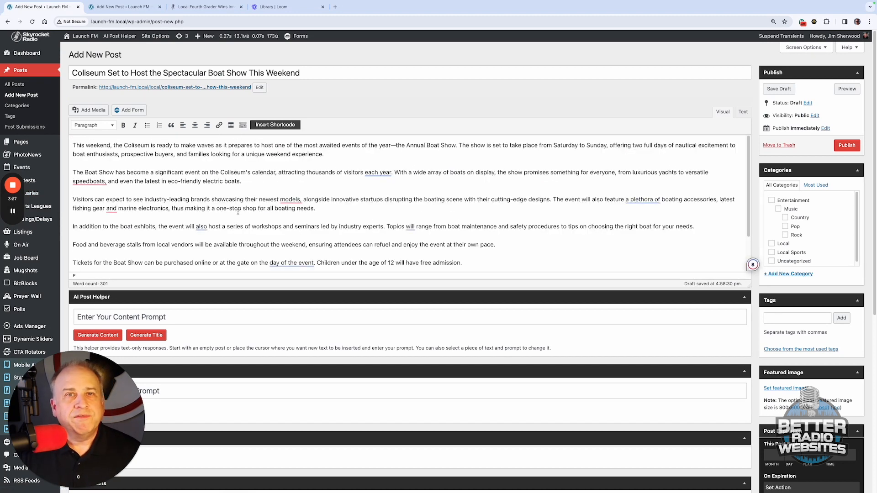
{"action": "scroll", "coordinate": [238, 213], "scroll_direction": "down", "scroll_amount": 3}
{"action": "scroll", "coordinate": [242, 226], "scroll_direction": "up", "scroll_amount": 3}
{"action": "scroll", "coordinate": [241, 225], "scroll_direction": "down", "scroll_amount": 3}
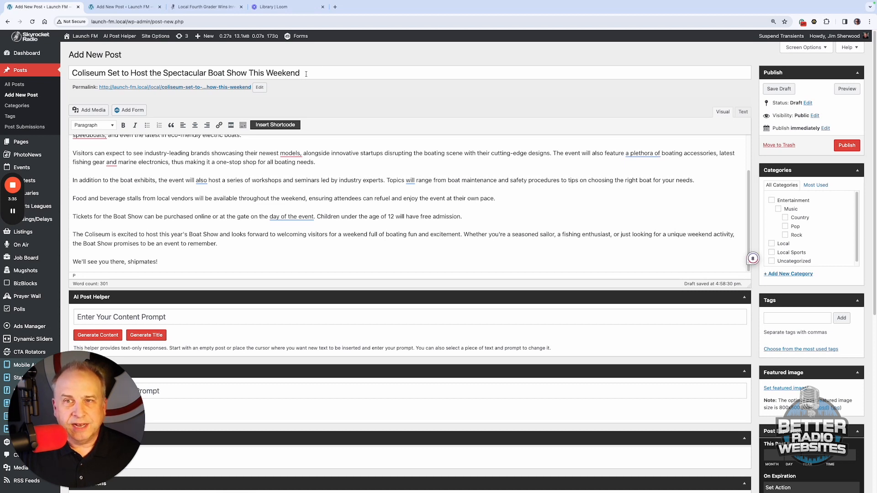
{"action": "left_click", "coordinate": [140, 337]}
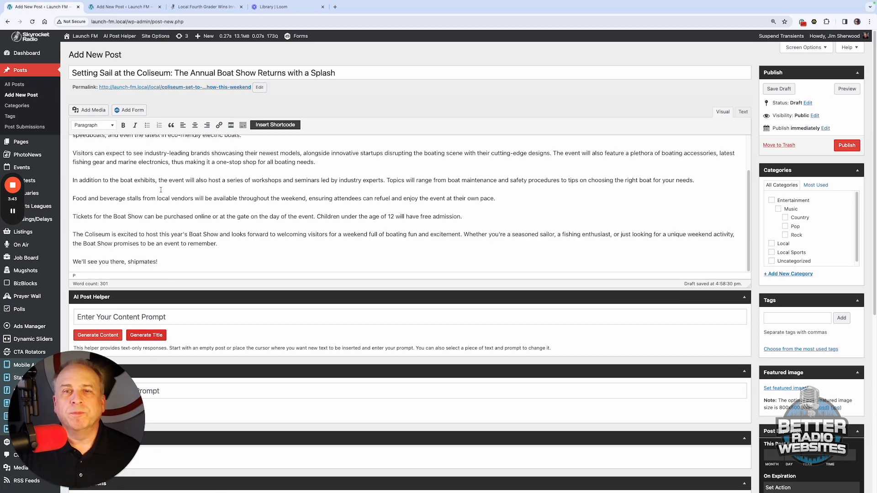
Clear the old permalink slug and confirm it empty so it regenerates from the new post title.
{"action": "scroll", "coordinate": [169, 205], "scroll_direction": "up", "scroll_amount": 2}
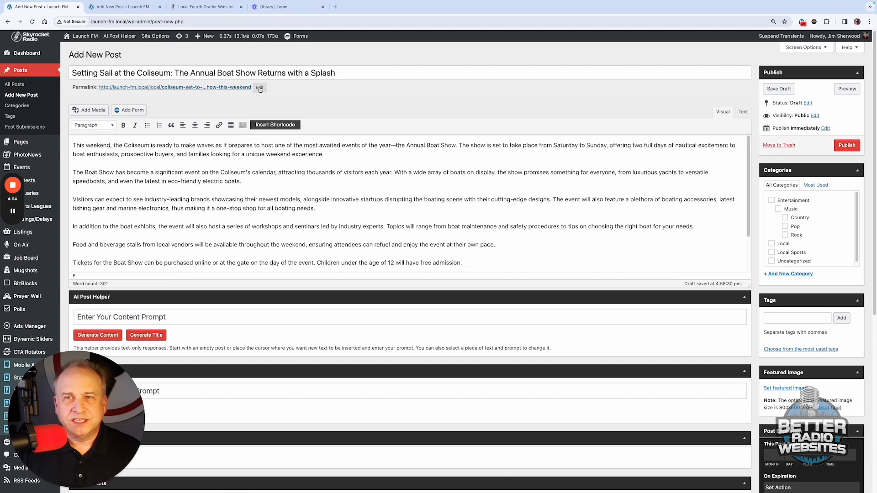
{"action": "left_click", "coordinate": [259, 88]}
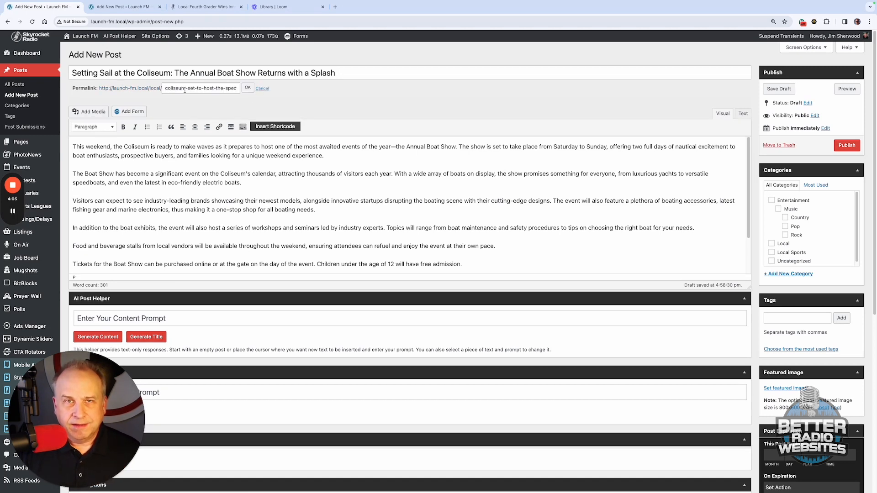
{"action": "key", "text": "super+s"}
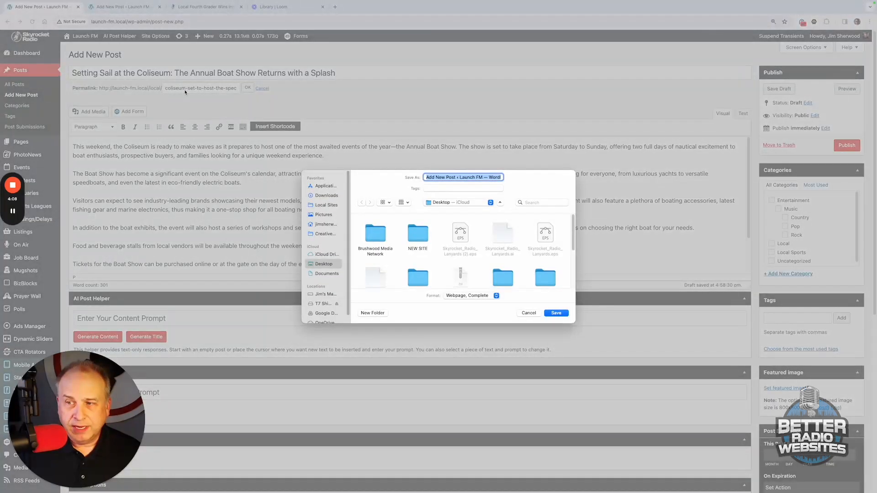
{"action": "left_click", "coordinate": [528, 313]}
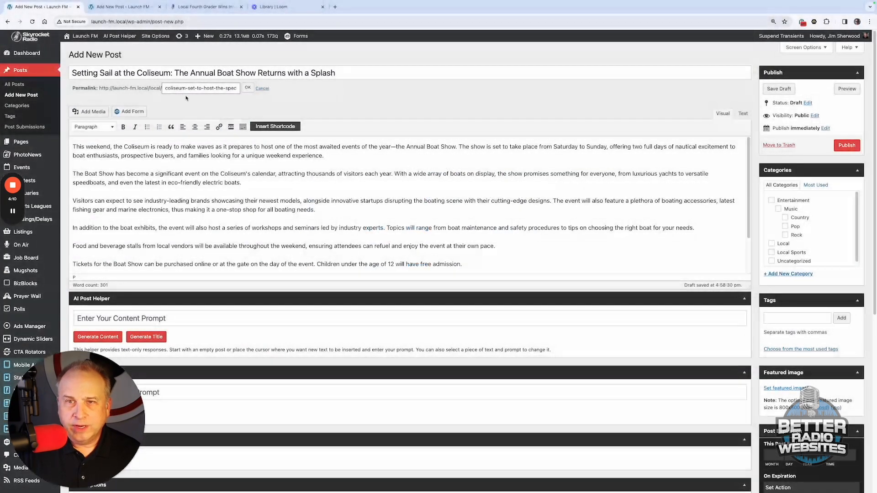
{"action": "left_click_drag", "start_coordinate": [165, 88], "coordinate": [258, 90]}
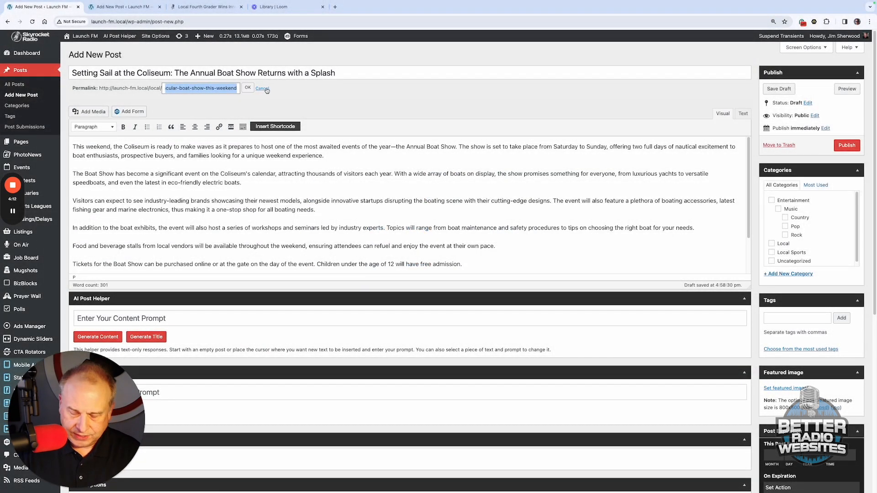
{"action": "key", "text": "BackSpace"}
{"action": "left_click", "coordinate": [248, 88]}
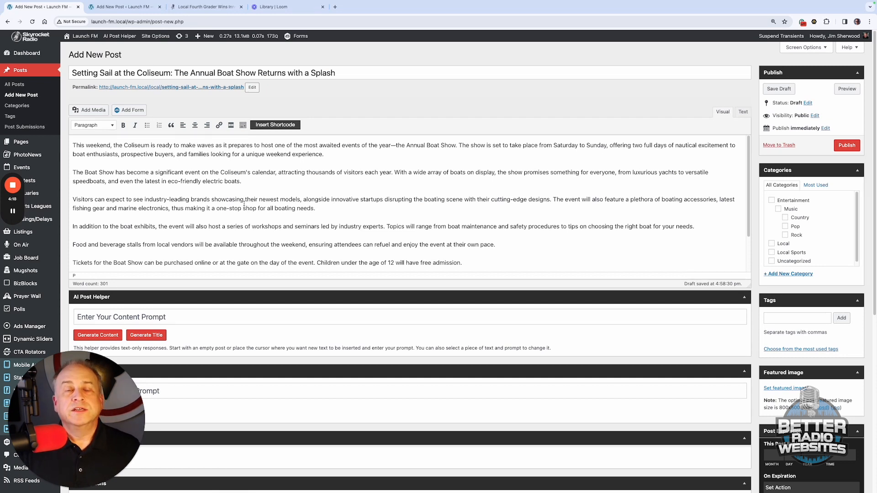
Generate images with the AI Image Helper from the prompt "boats on the ocean" and look over the image options.
{"action": "scroll", "coordinate": [229, 204], "scroll_direction": "down", "scroll_amount": 4}
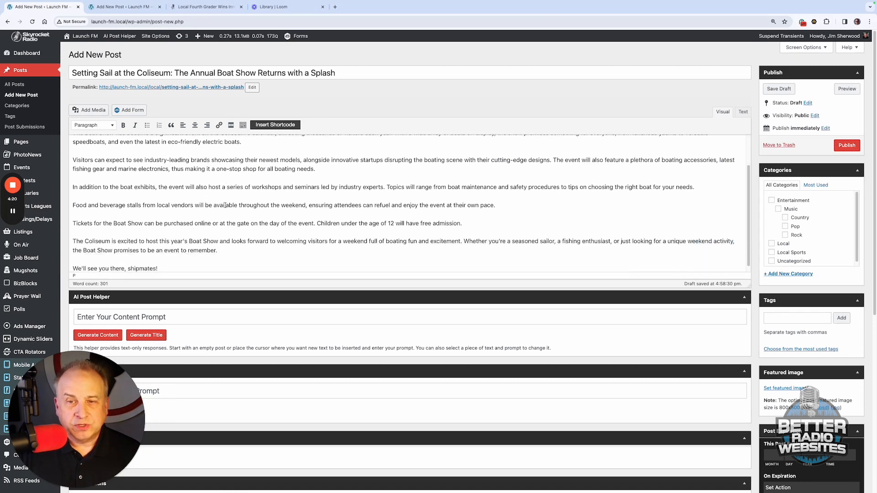
{"action": "scroll", "coordinate": [180, 252], "scroll_direction": "down", "scroll_amount": 5}
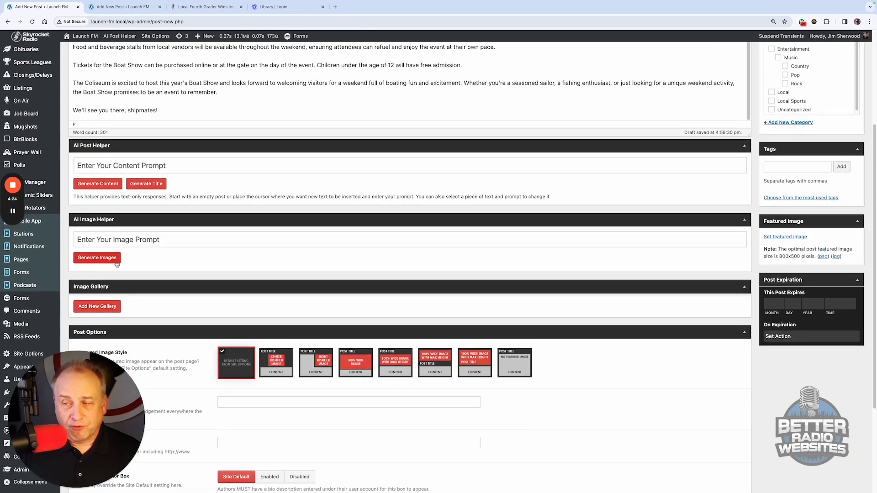
{"action": "left_click", "coordinate": [84, 238]}
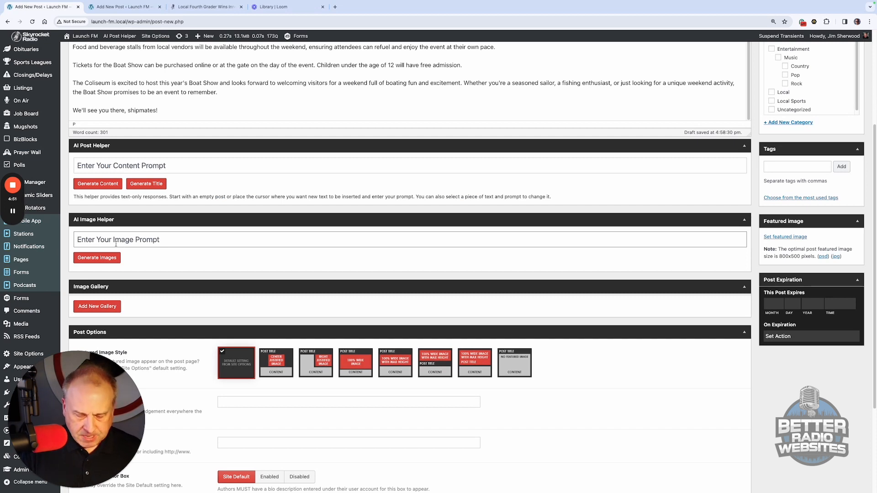
{"action": "type", "text": "boats "}
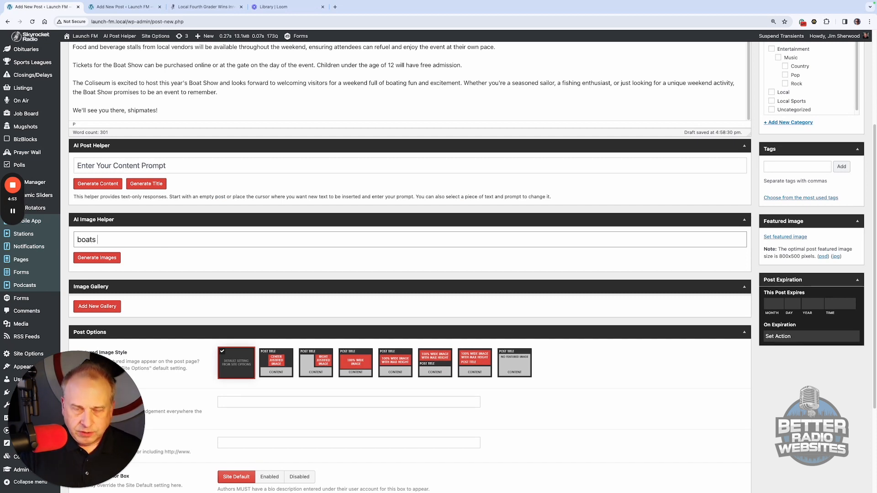
{"action": "type", "text": "on the ocean"}
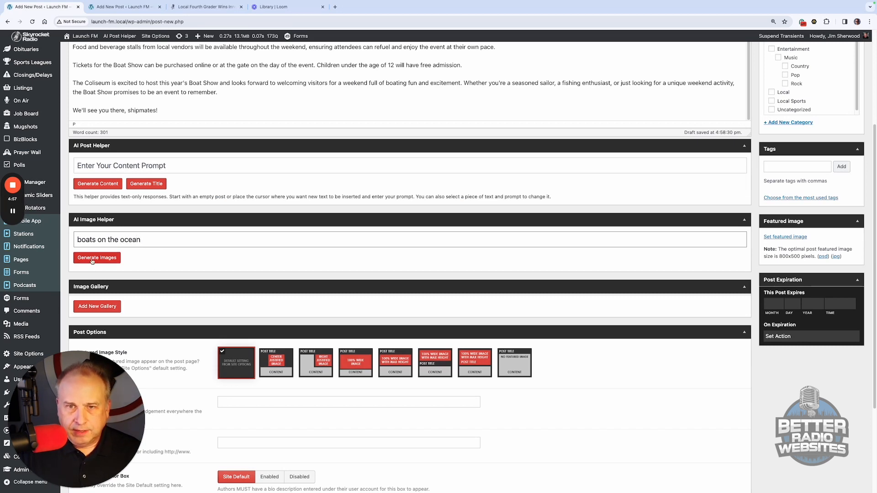
{"action": "left_click", "coordinate": [91, 259]}
{"action": "scroll", "coordinate": [184, 262], "scroll_direction": "down", "scroll_amount": 3}
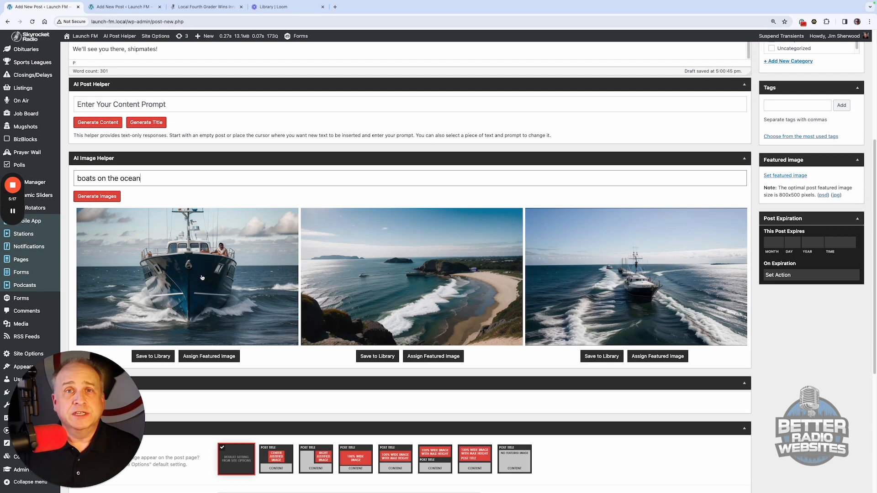
{"action": "scroll", "coordinate": [203, 275], "scroll_direction": "down", "scroll_amount": 1}
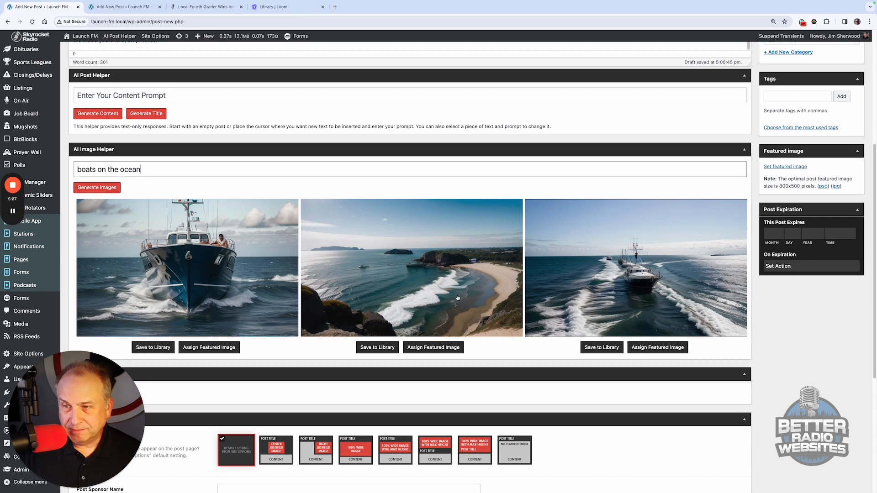
Save the first and second of the generated boat images to the media library.
{"action": "scroll", "coordinate": [462, 294], "scroll_direction": "down", "scroll_amount": 1}
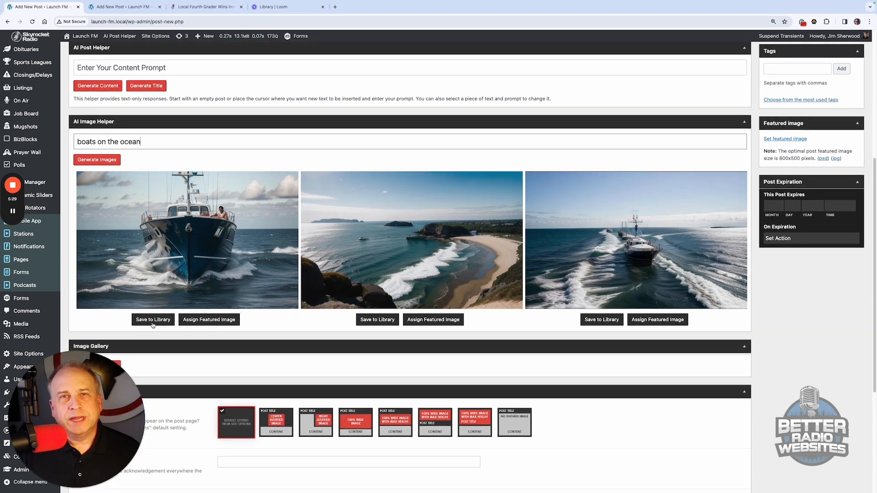
{"action": "left_click", "coordinate": [153, 321]}
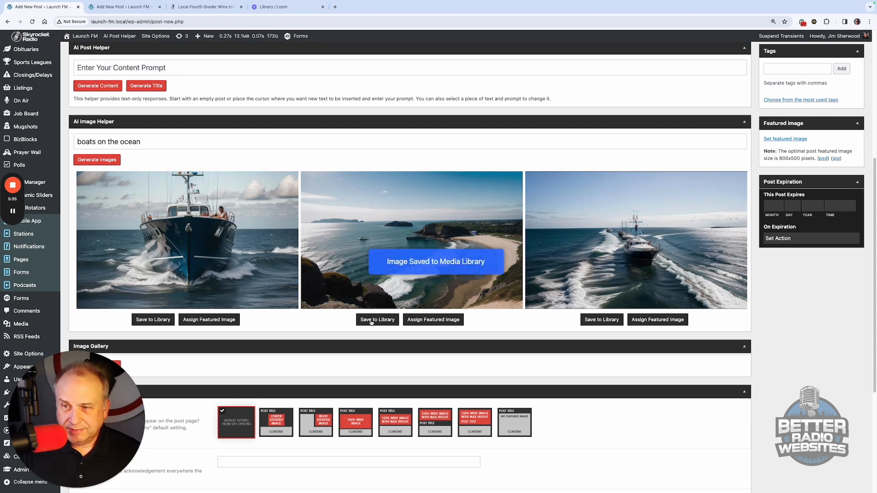
{"action": "left_click", "coordinate": [371, 320]}
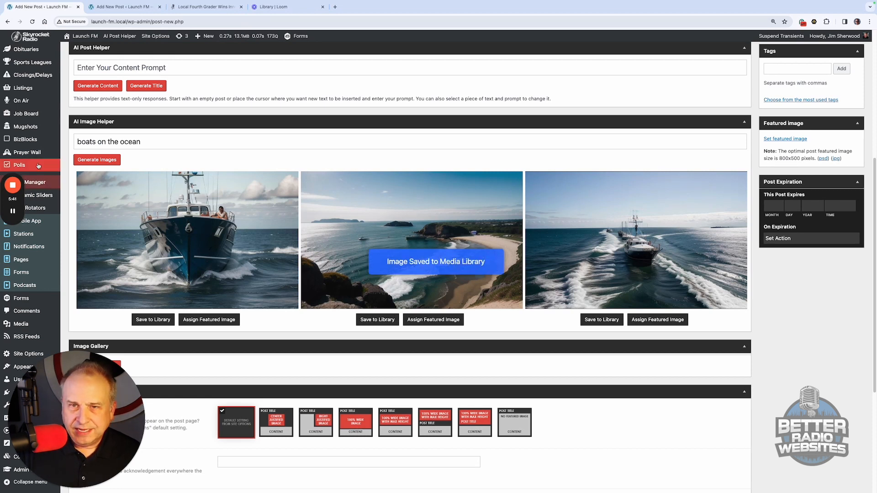
Generate a fresh set of images from the same prompt, and another set from the prompt "sailboats on the ocean".
{"action": "left_click", "coordinate": [101, 162]}
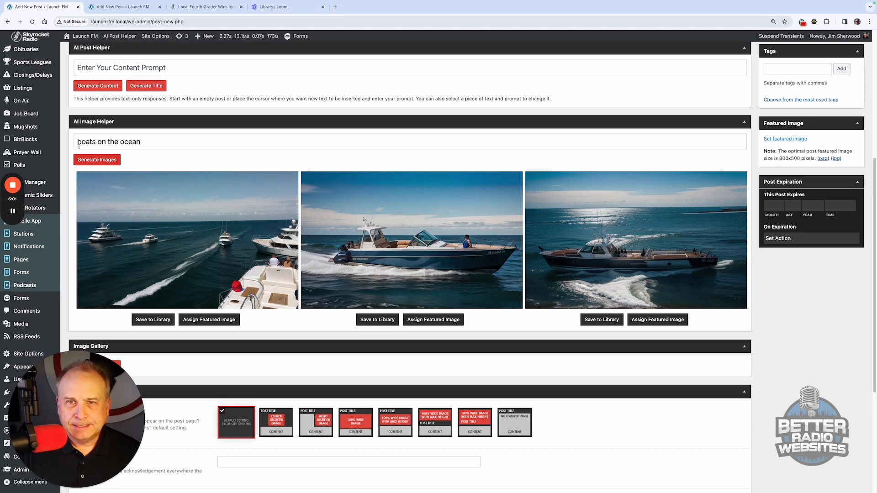
{"action": "left_click", "coordinate": [75, 144]}
{"action": "type", "text": "sail"}
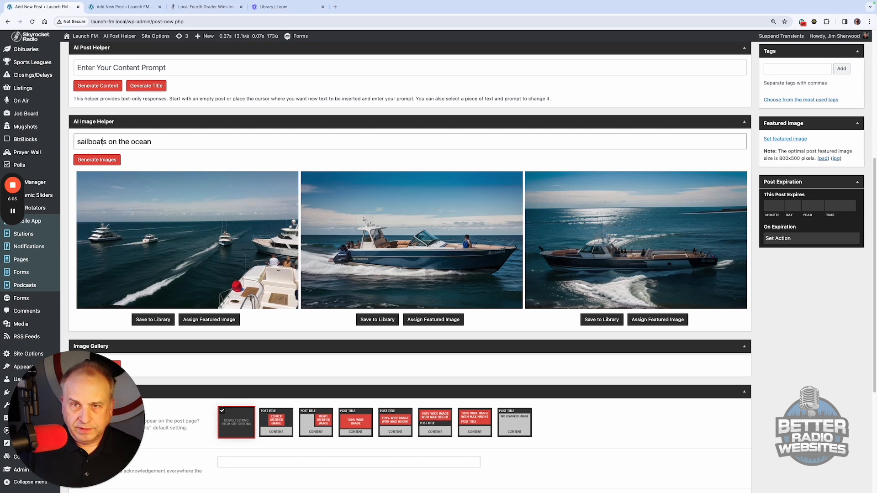
{"action": "key", "text": "Return"}
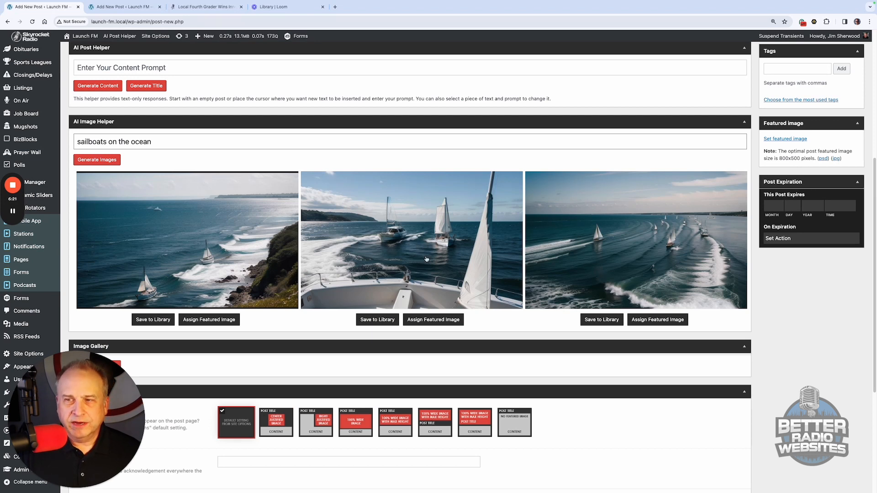
Assign the middle sailboat image as the post's featured image and view the other two images enlarged.
{"action": "left_click", "coordinate": [432, 321]}
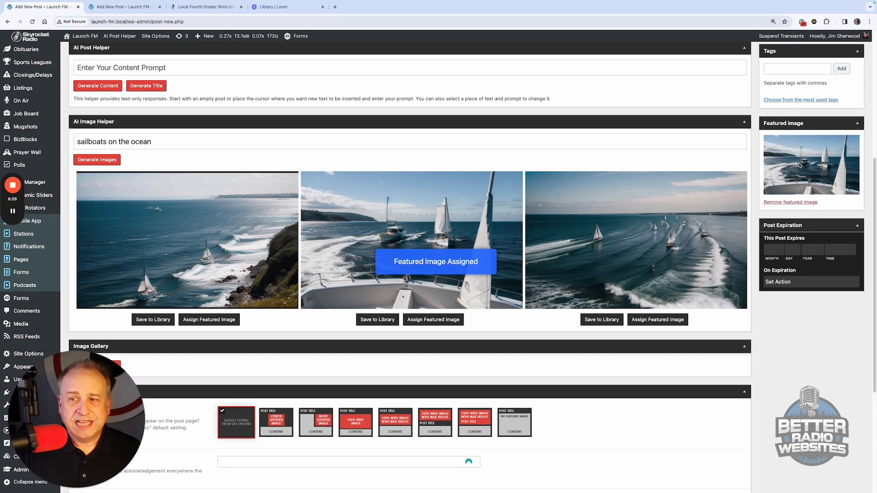
{"action": "scroll", "coordinate": [507, 263], "scroll_direction": "up", "scroll_amount": 1}
{"action": "left_click", "coordinate": [218, 262]}
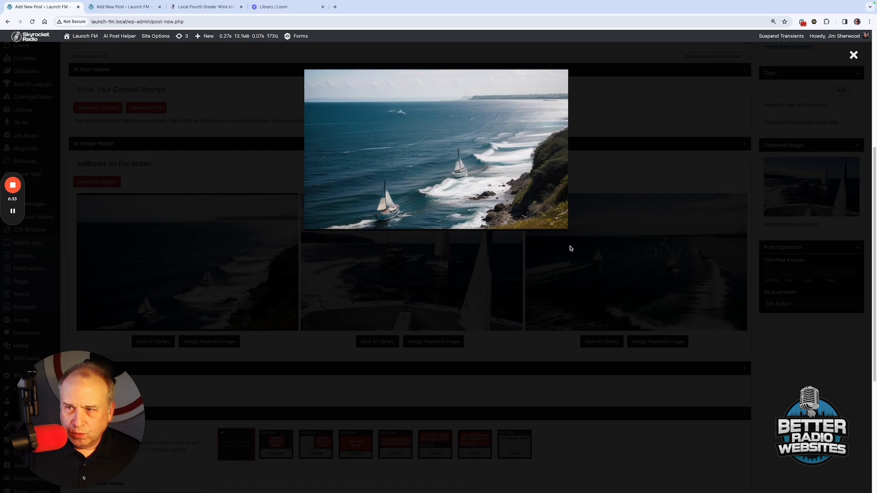
{"action": "left_click", "coordinate": [648, 214]}
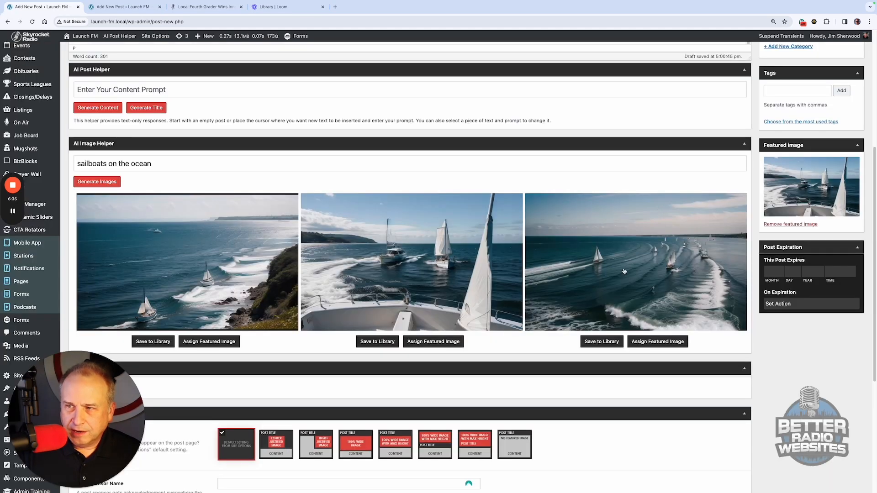
{"action": "left_click", "coordinate": [623, 270]}
{"action": "left_click", "coordinate": [616, 222]}
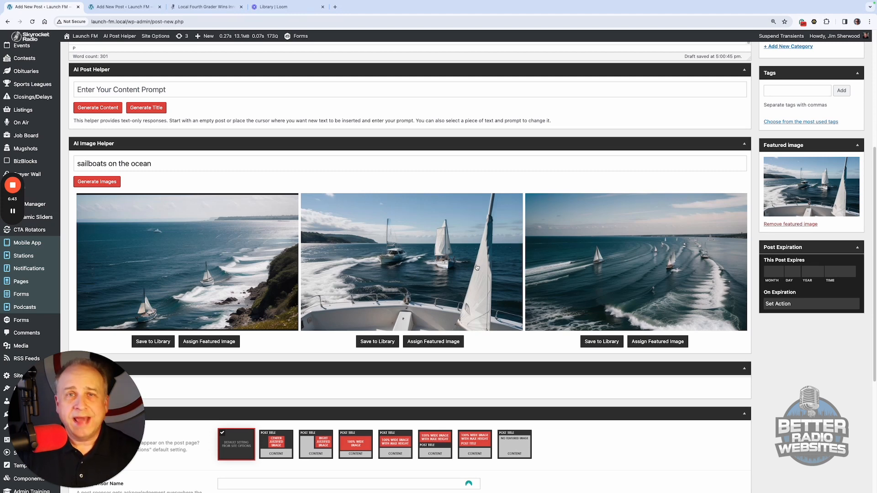
Look over the finished boat show article and its images, and publish the post.
{"action": "scroll", "coordinate": [326, 299], "scroll_direction": "up", "scroll_amount": 5}
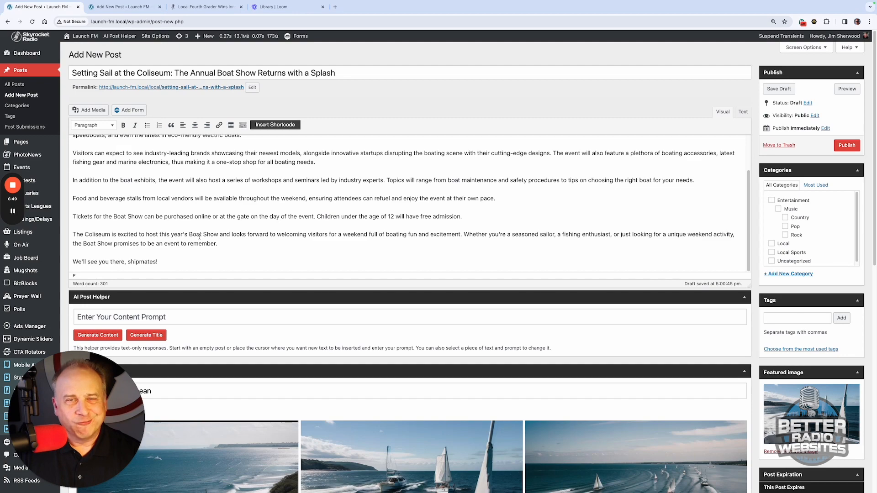
{"action": "scroll", "coordinate": [178, 322], "scroll_direction": "down", "scroll_amount": 3}
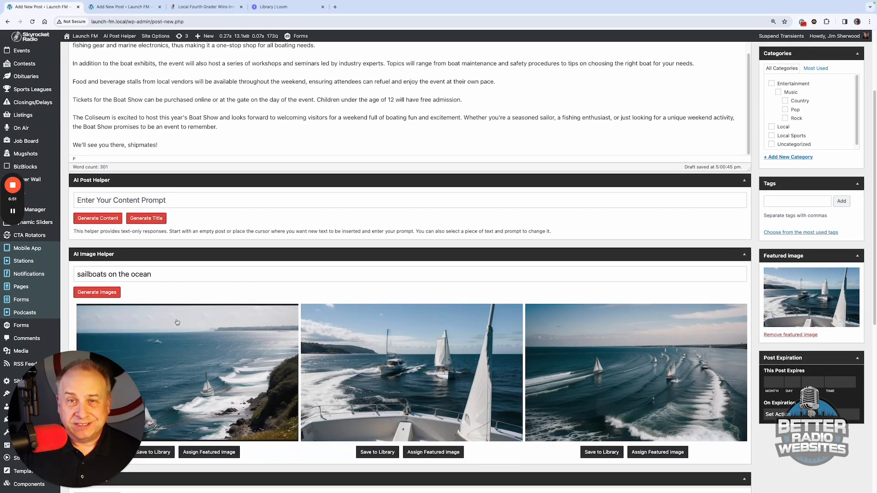
{"action": "scroll", "coordinate": [177, 322], "scroll_direction": "down", "scroll_amount": 3}
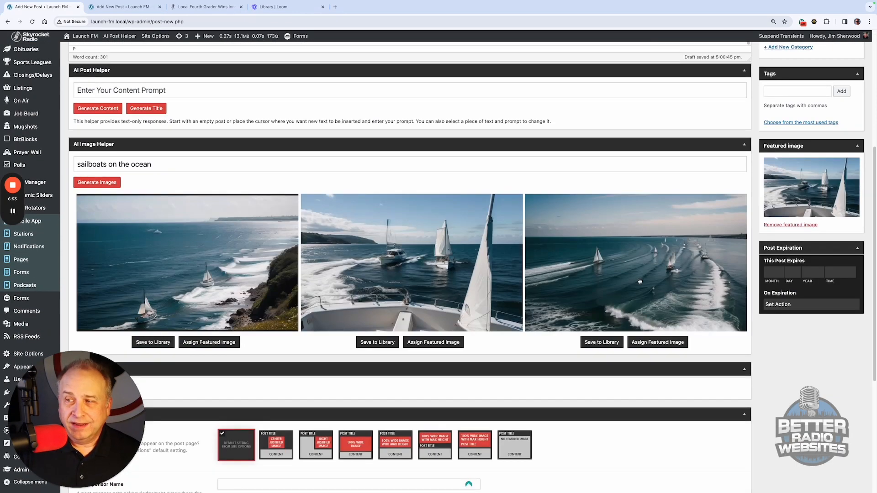
{"action": "scroll", "coordinate": [640, 281], "scroll_direction": "up", "scroll_amount": 5}
{"action": "left_click", "coordinate": [840, 145]}
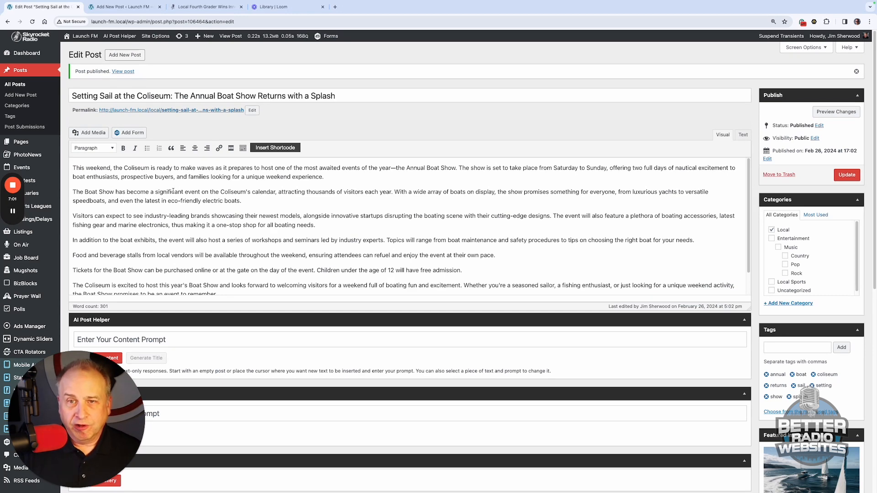
In the New Hope fire draft, AI-rewrite the text with the prompt "Rewrite this copy so that it's more interesting. Go into as much detail as possible.".
{"action": "left_click", "coordinate": [131, 7]}
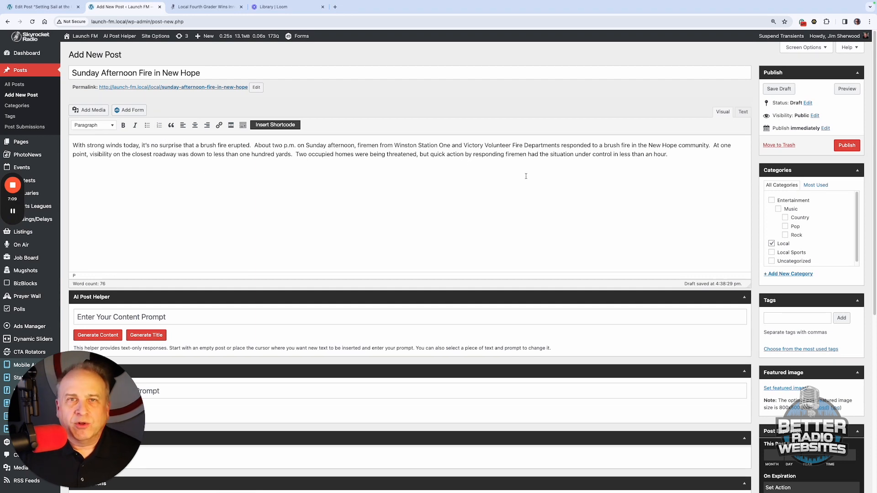
{"action": "left_click_drag", "start_coordinate": [668, 154], "coordinate": [72, 145]}
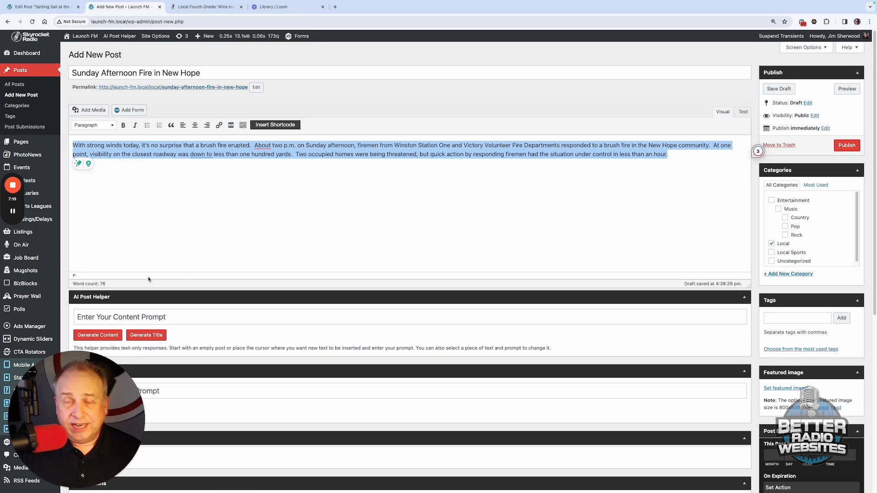
{"action": "scroll", "coordinate": [137, 269], "scroll_direction": "down", "scroll_amount": 3}
{"action": "left_click", "coordinate": [90, 251]}
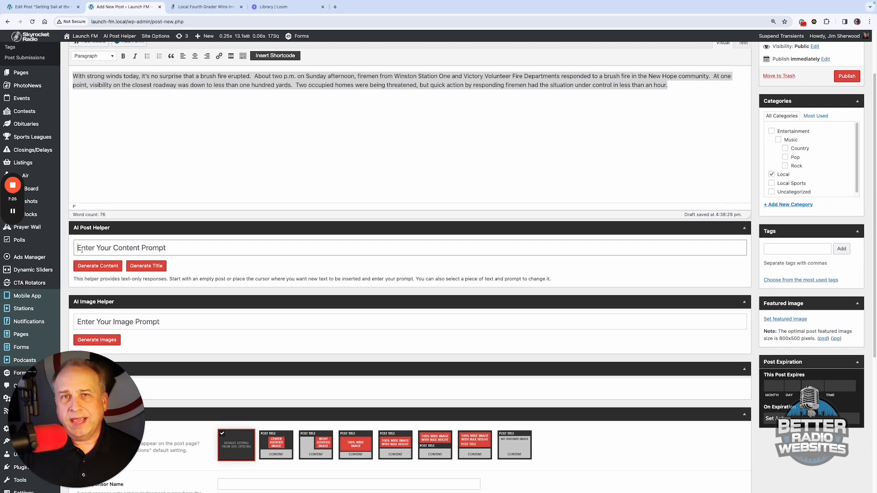
{"action": "type", "text": "R"}
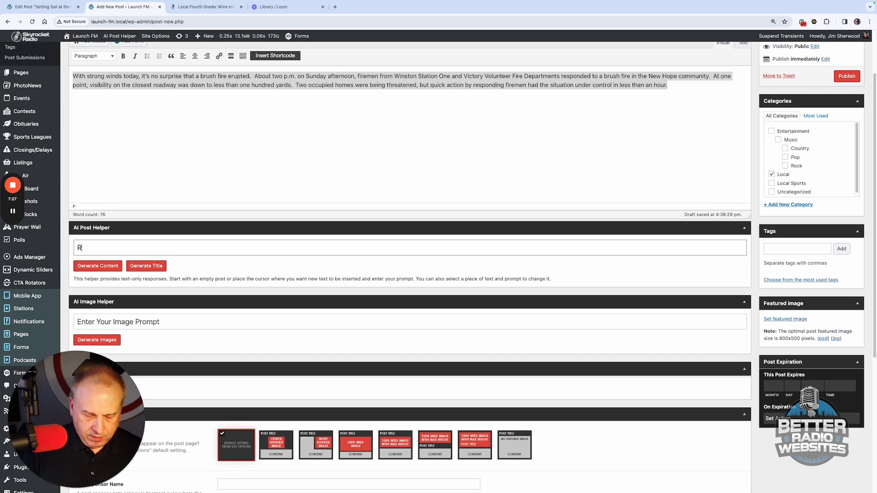
{"action": "type", "text": "ewrite this "}
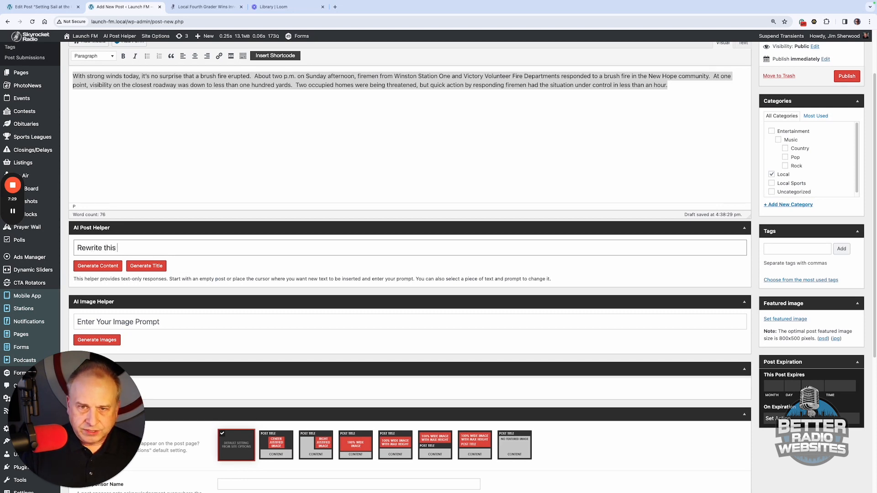
{"action": "type", "text": "copy so that"}
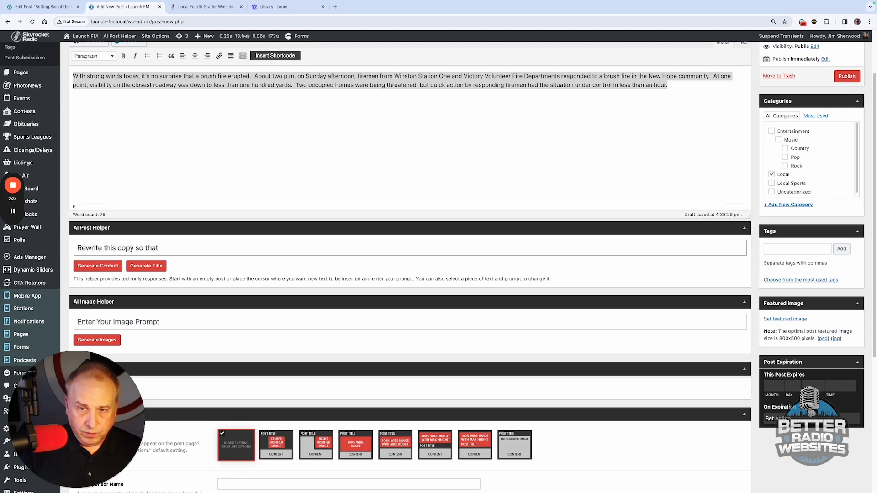
{"action": "type", "text": " it's more in"}
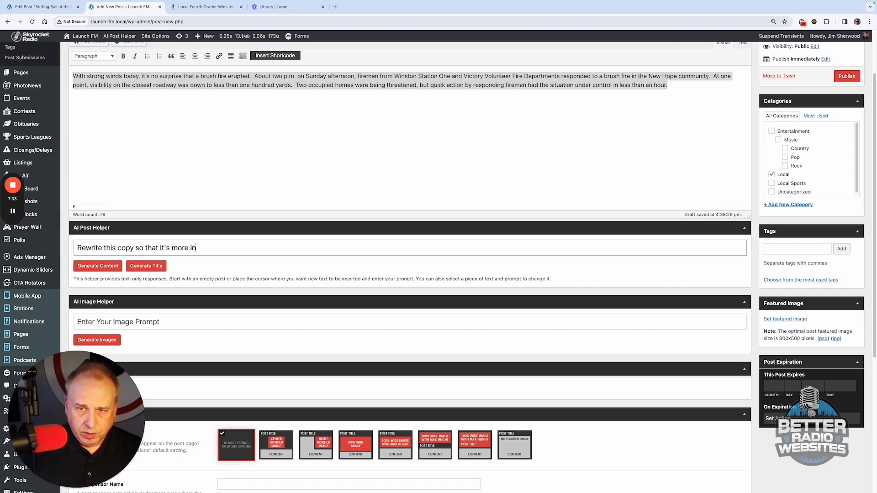
{"action": "type", "text": "teresting"}
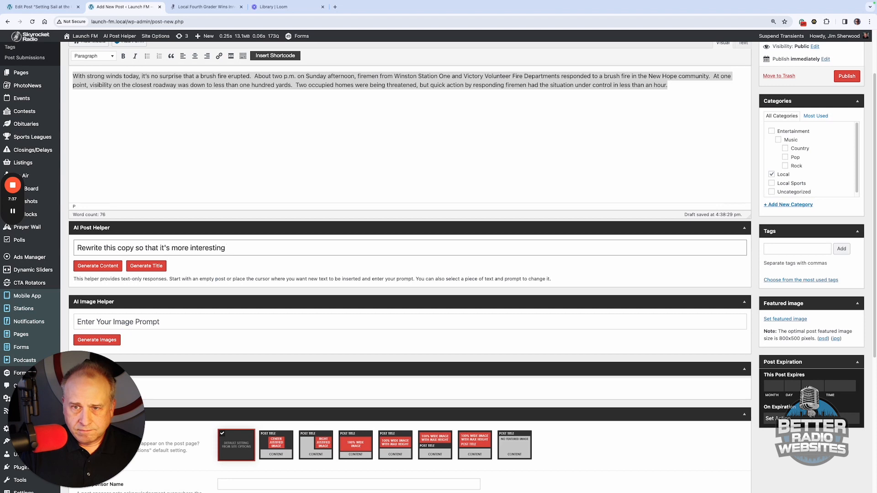
{"action": "type", "text": ".  Go i"}
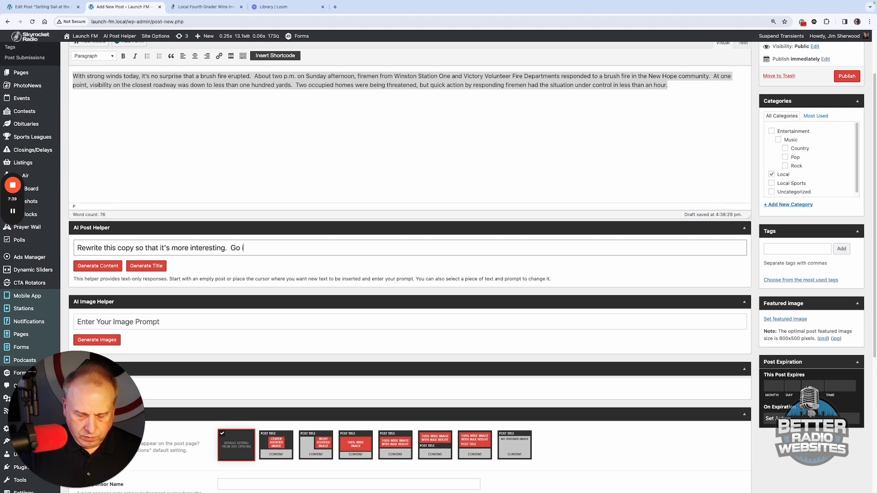
{"action": "type", "text": "nto as much detail as possible."}
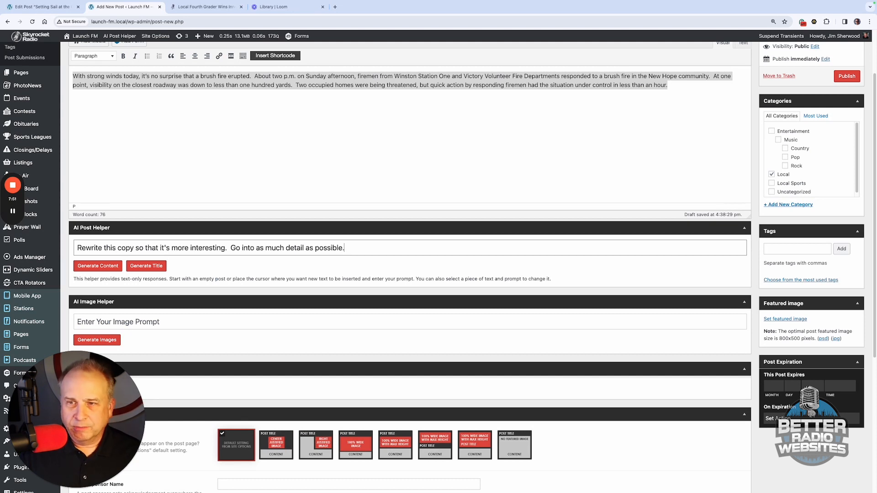
{"action": "left_click", "coordinate": [110, 269]}
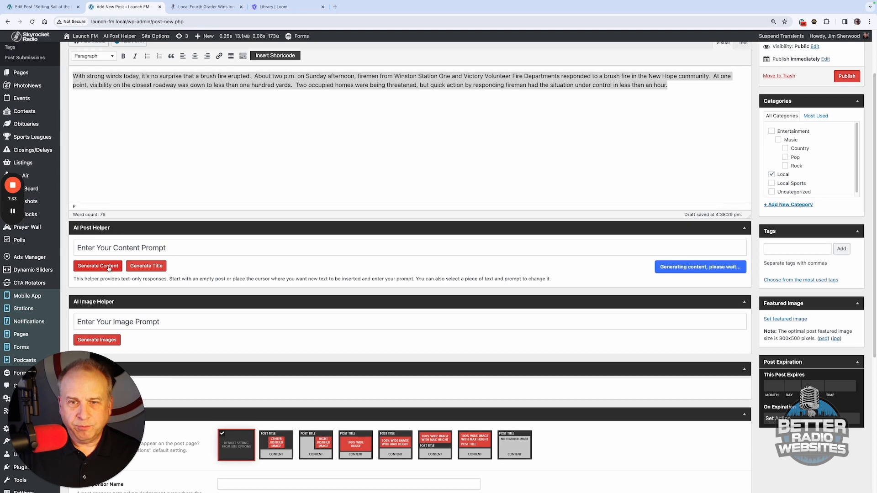
{"action": "scroll", "coordinate": [109, 268], "scroll_direction": "up", "scroll_amount": 1}
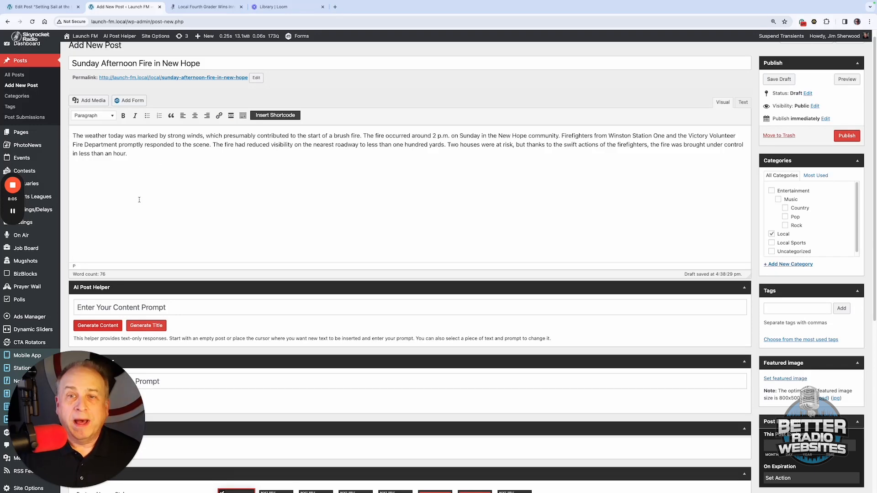
Add AI-generated text below the rewritten paragraph using the prompt "create a paragraph about fire safety outdoors", and review the result.
{"action": "scroll", "coordinate": [139, 199], "scroll_direction": "down", "scroll_amount": 1}
{"action": "left_click", "coordinate": [138, 141]}
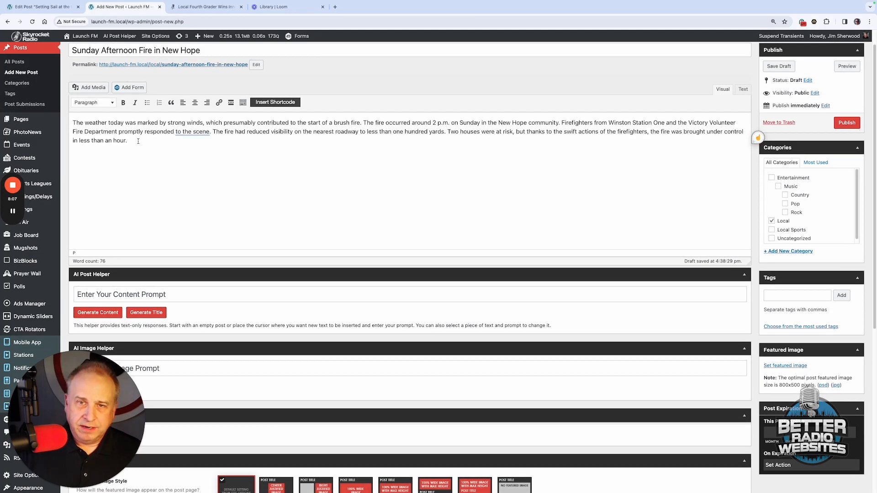
{"action": "key", "text": "Return"}
{"action": "scroll", "coordinate": [126, 132], "scroll_direction": "down", "scroll_amount": 5}
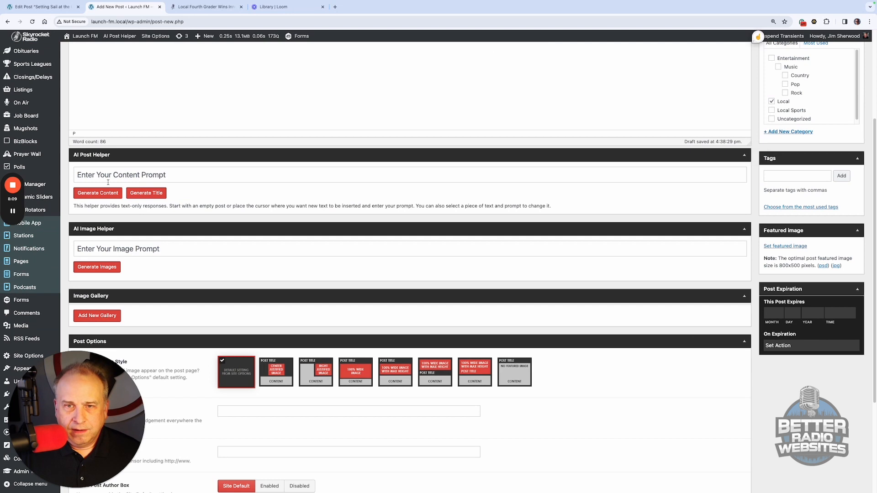
{"action": "left_click", "coordinate": [91, 176]}
{"action": "type", "text": "create a"}
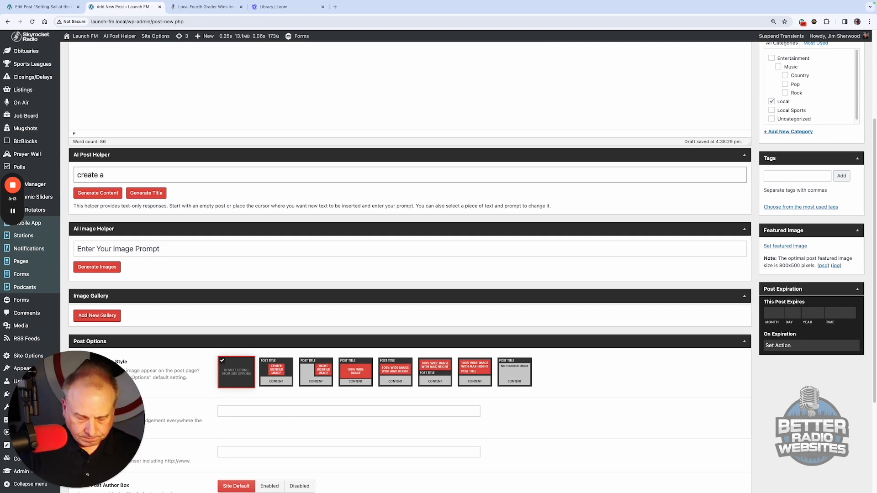
{"action": "type", "text": " parag"}
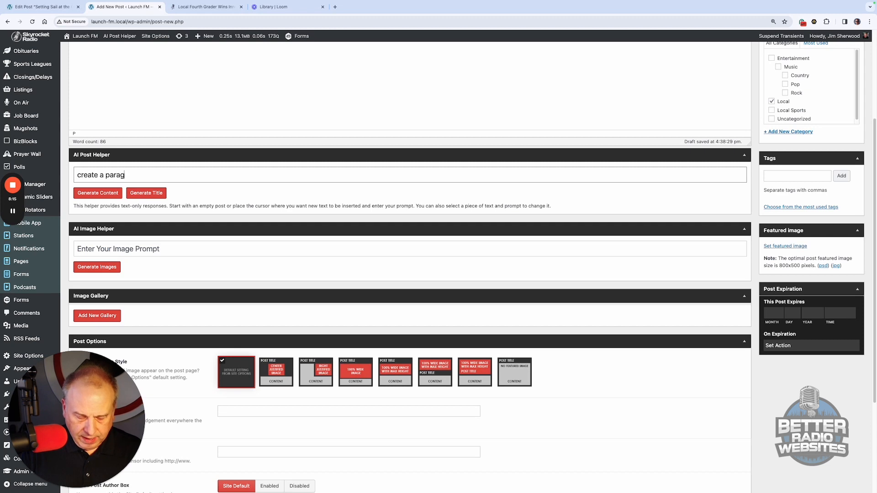
{"action": "type", "text": "raph about fire safety outdoors"}
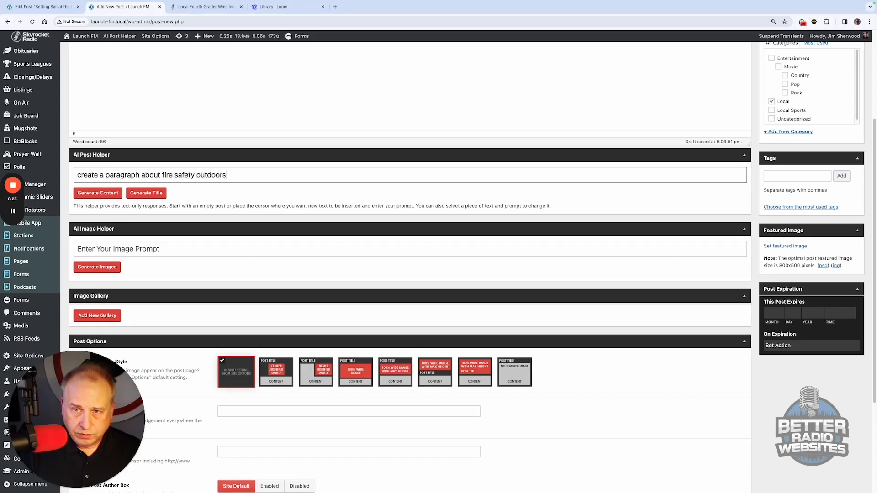
{"action": "left_click", "coordinate": [117, 194]}
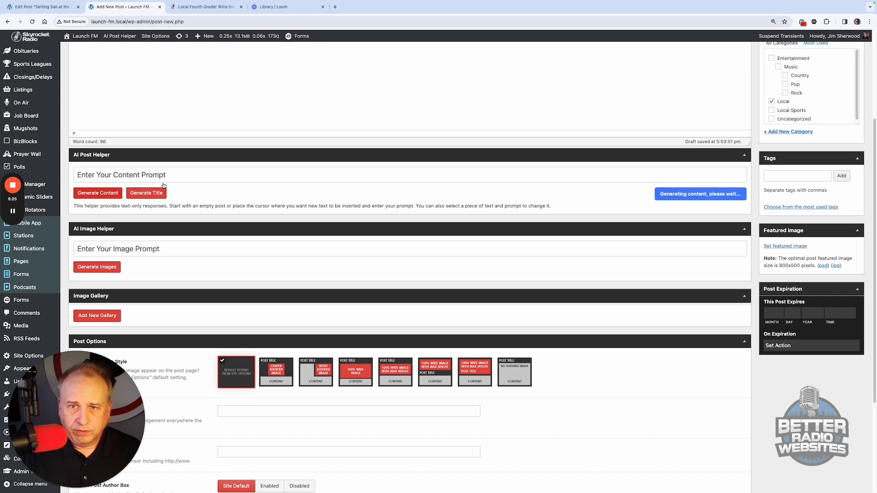
{"action": "scroll", "coordinate": [183, 177], "scroll_direction": "up", "scroll_amount": 3}
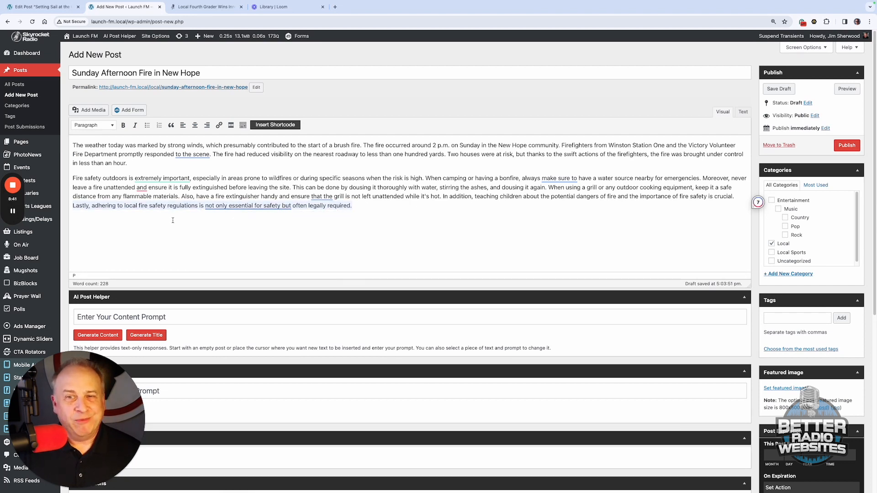
{"action": "scroll", "coordinate": [219, 233], "scroll_direction": "down", "scroll_amount": 1}
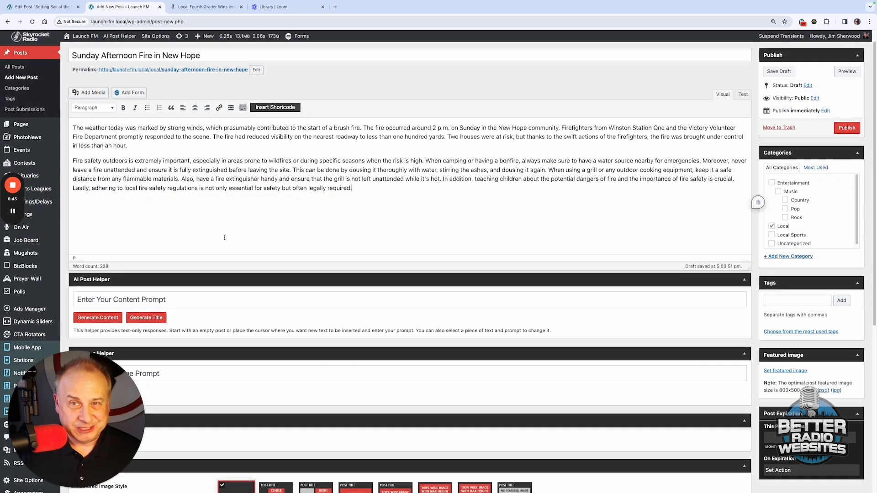
{"action": "scroll", "coordinate": [224, 237], "scroll_direction": "down", "scroll_amount": 3}
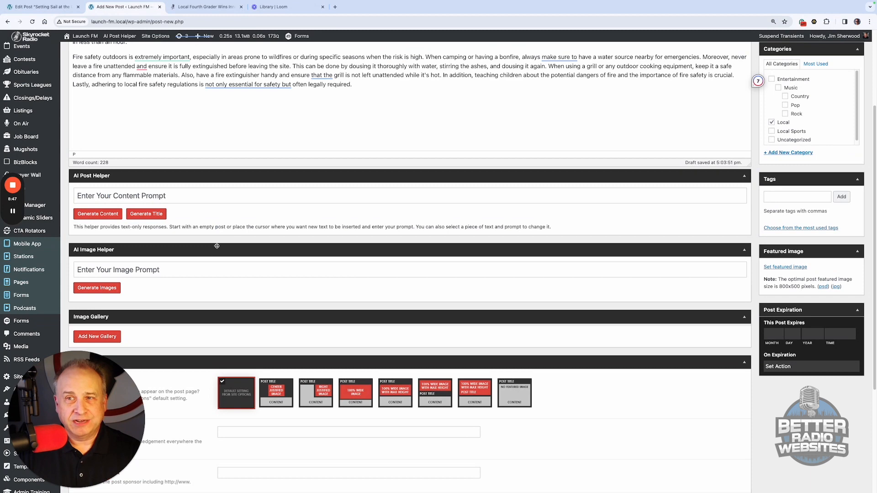
Generate AI images for the New Hope fire post with the prompt "brush fire along a roadway, no cars, no people".
{"action": "scroll", "coordinate": [246, 152], "scroll_direction": "up", "scroll_amount": 3}
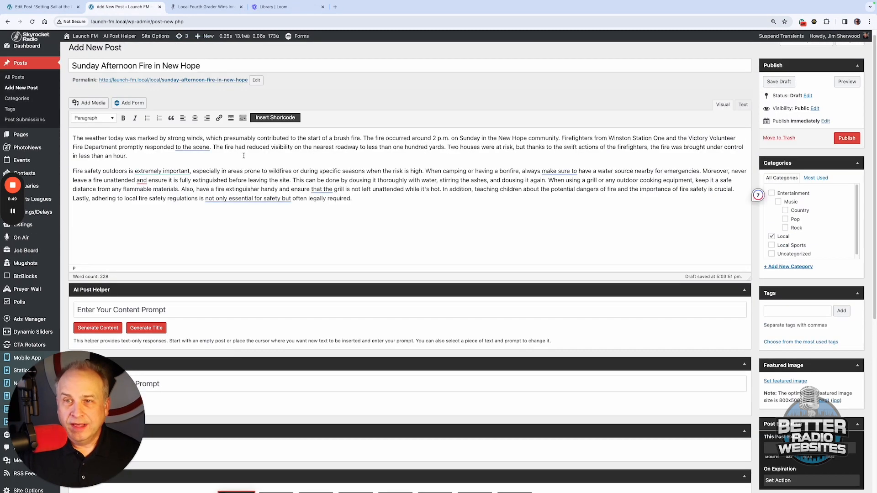
{"action": "scroll", "coordinate": [166, 310], "scroll_direction": "down", "scroll_amount": 4}
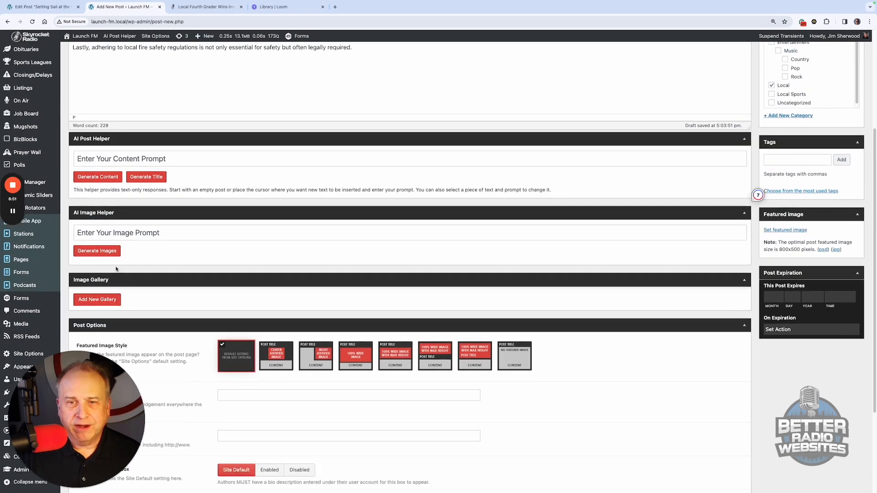
{"action": "type", "text": "brush fire along a roadway"}
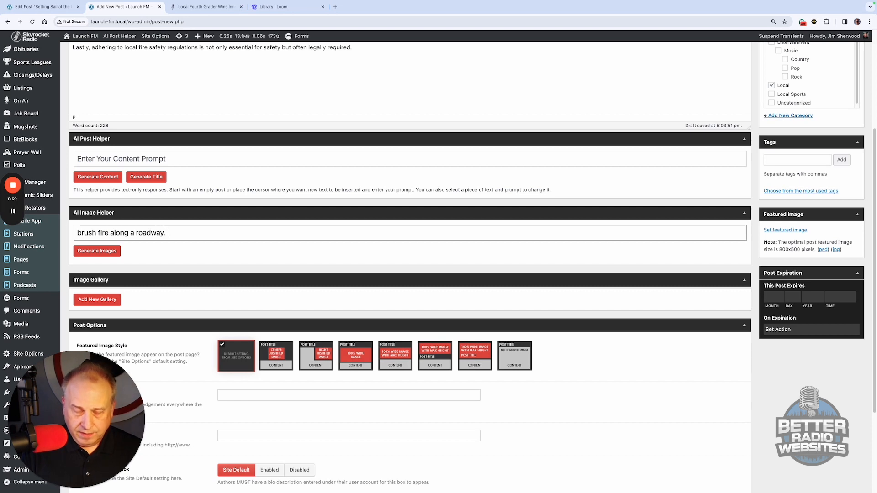
{"action": "type", "text": ", "}
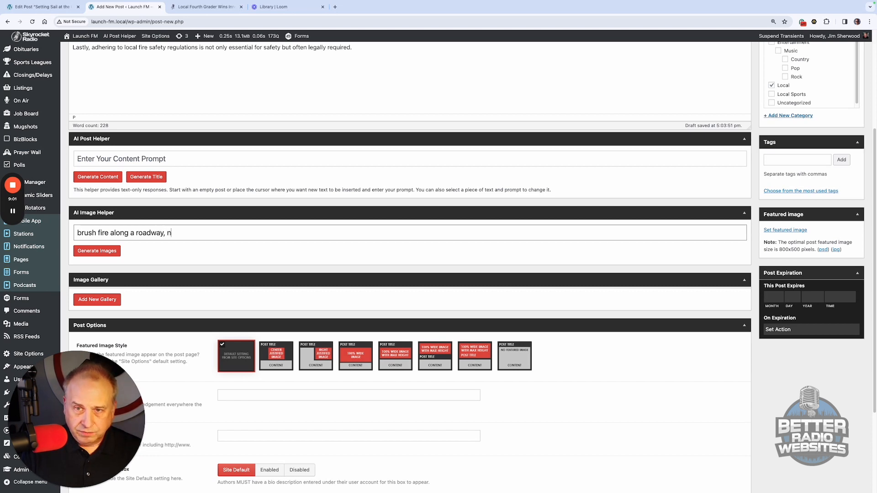
{"action": "type", "text": "no cars"}
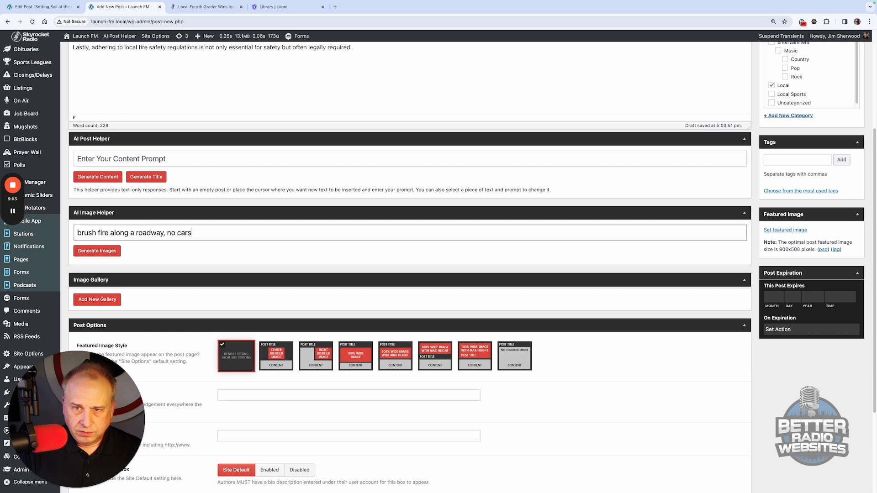
{"action": "type", "text": ", no people"}
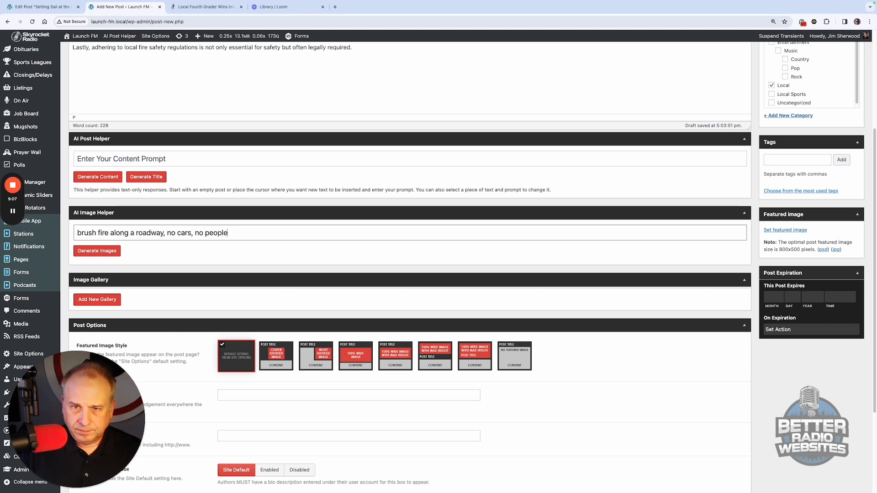
{"action": "key", "text": "Return"}
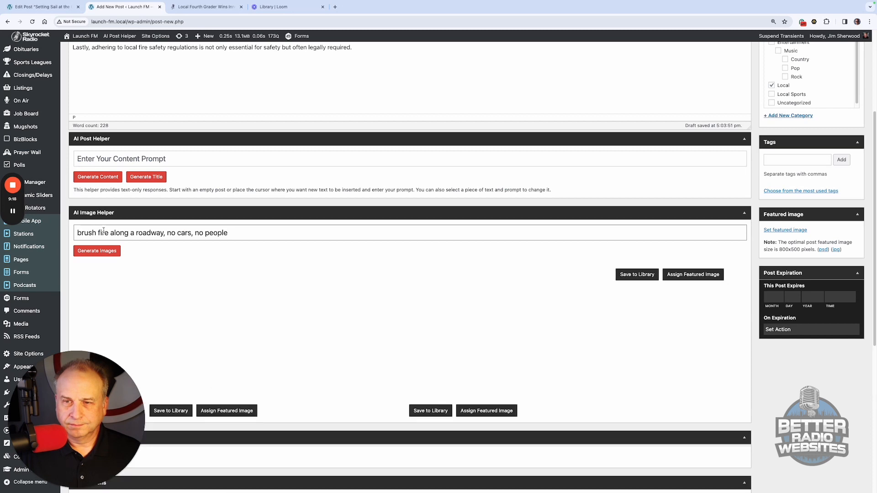
{"action": "scroll", "coordinate": [258, 293], "scroll_direction": "down", "scroll_amount": 2}
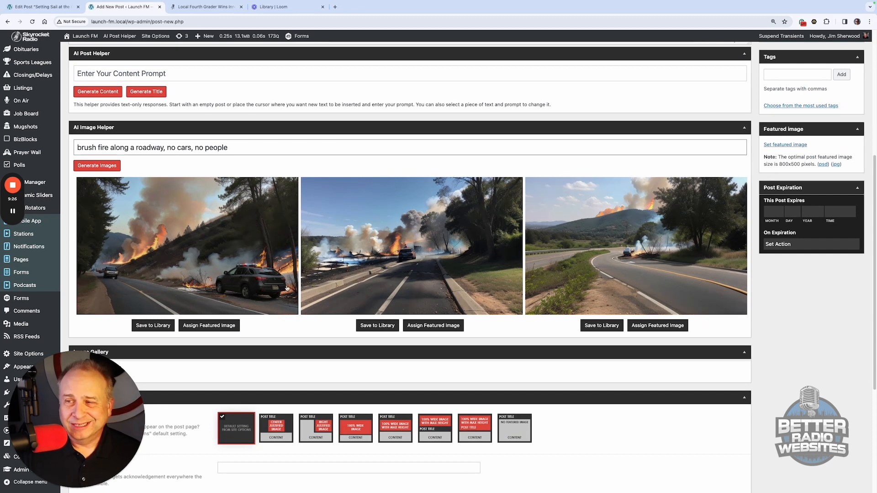
Generate a new set of images from the same prompt and assign the one with flames beside the vehicle as featured image.
{"action": "left_click", "coordinate": [92, 169]}
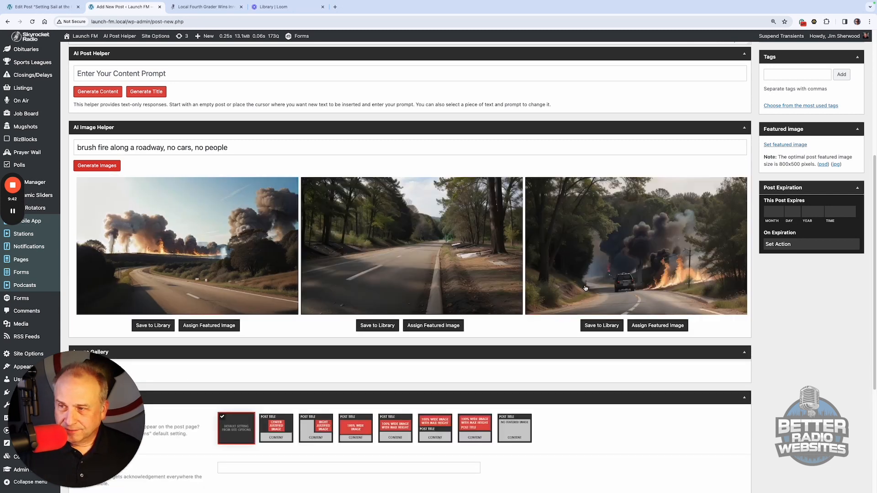
{"action": "scroll", "coordinate": [672, 273], "scroll_direction": "down", "scroll_amount": 1}
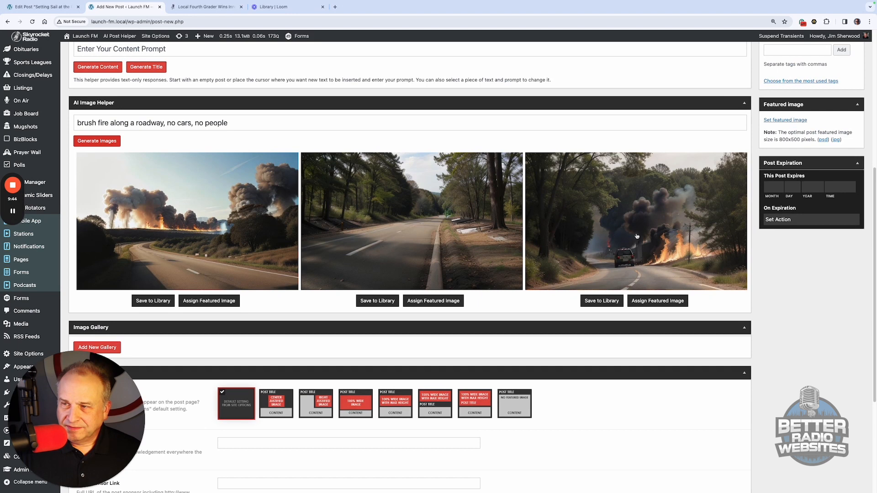
{"action": "left_click", "coordinate": [658, 301]}
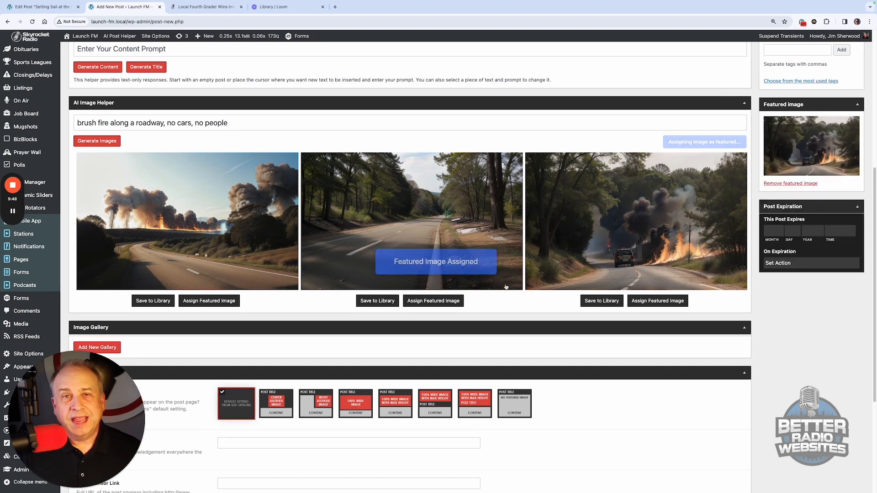
Review the fire safety paragraph in the post body and view the assigned brush fire image enlarged.
{"action": "scroll", "coordinate": [528, 276], "scroll_direction": "up", "scroll_amount": 6}
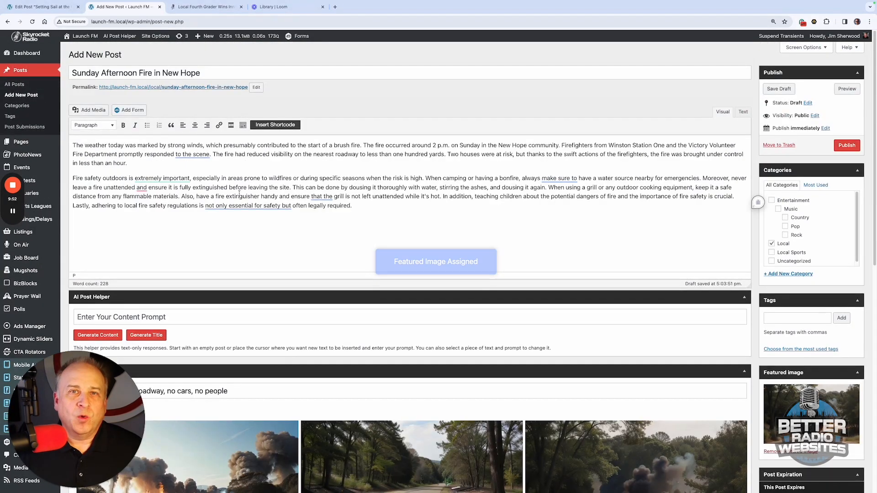
{"action": "left_click_drag", "start_coordinate": [352, 206], "coordinate": [64, 177]}
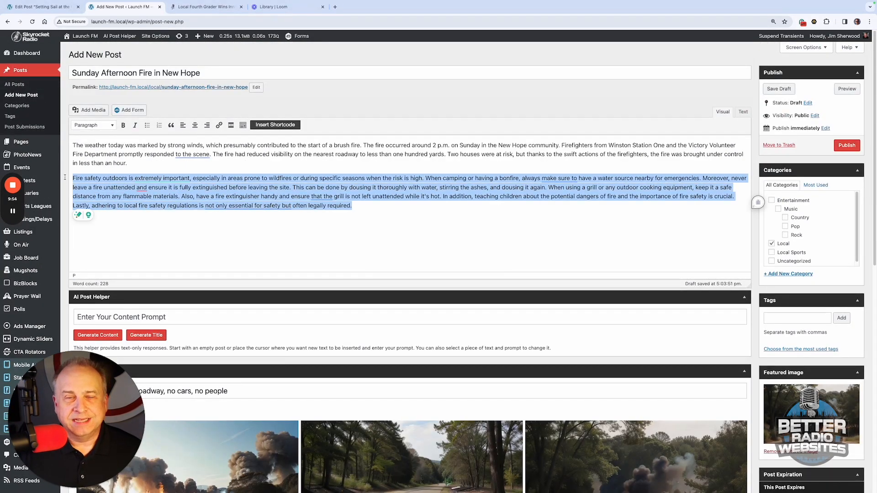
{"action": "left_click", "coordinate": [368, 222]}
{"action": "scroll", "coordinate": [368, 222], "scroll_direction": "down", "scroll_amount": 4}
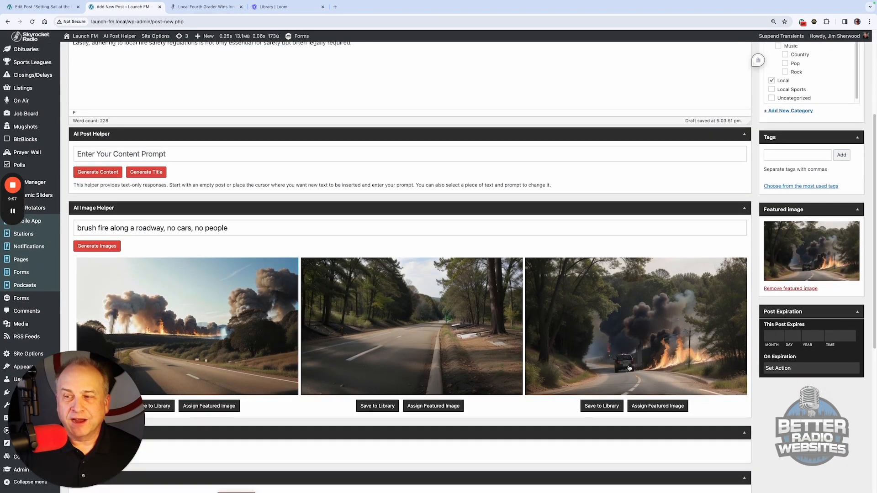
{"action": "left_click", "coordinate": [639, 348]}
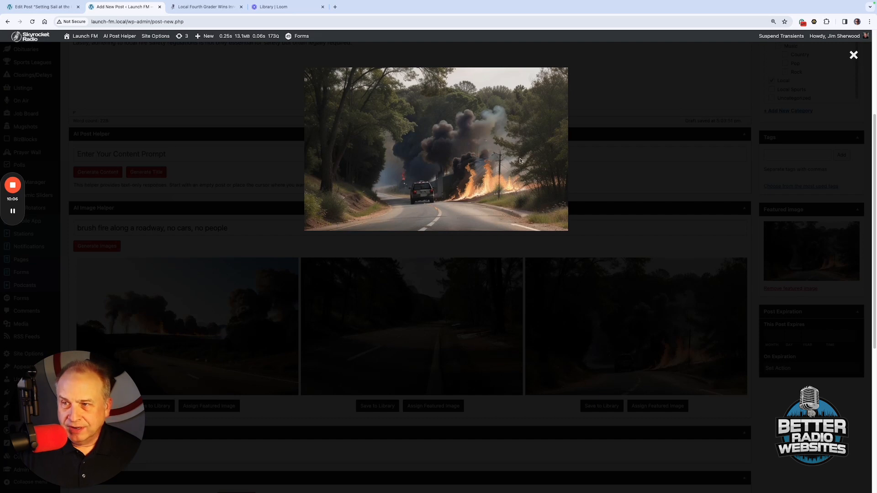
{"action": "left_click", "coordinate": [591, 182]}
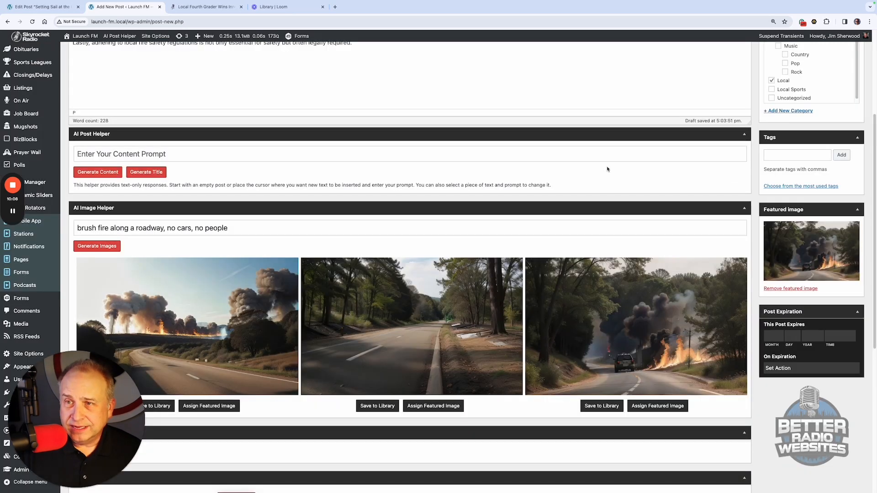
Look over the remaining generated images and the post text, and publish the New Hope fire post.
{"action": "scroll", "coordinate": [422, 279], "scroll_direction": "down", "scroll_amount": 2}
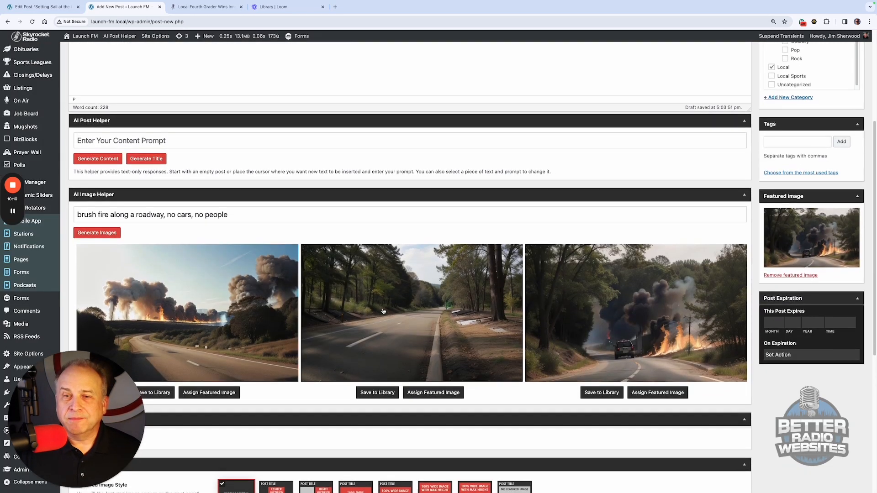
{"action": "scroll", "coordinate": [274, 320], "scroll_direction": "down", "scroll_amount": 1}
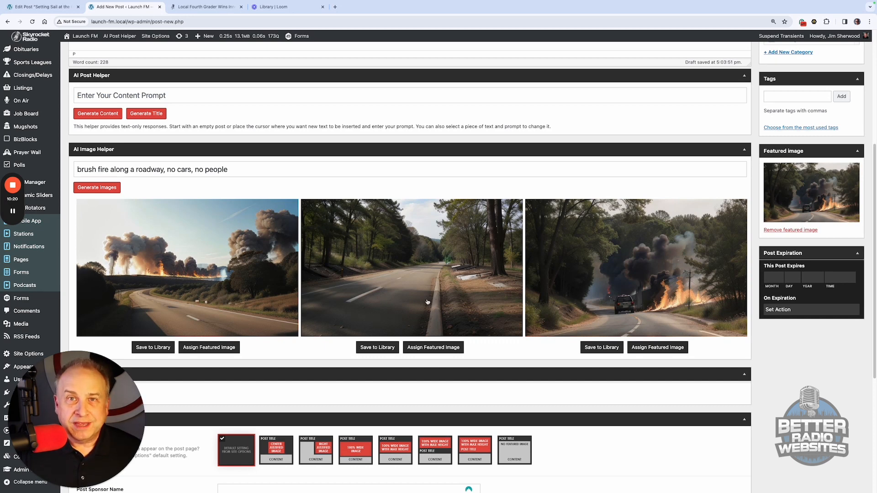
{"action": "scroll", "coordinate": [432, 303], "scroll_direction": "down", "scroll_amount": 3}
{"action": "scroll", "coordinate": [428, 302], "scroll_direction": "up", "scroll_amount": 3}
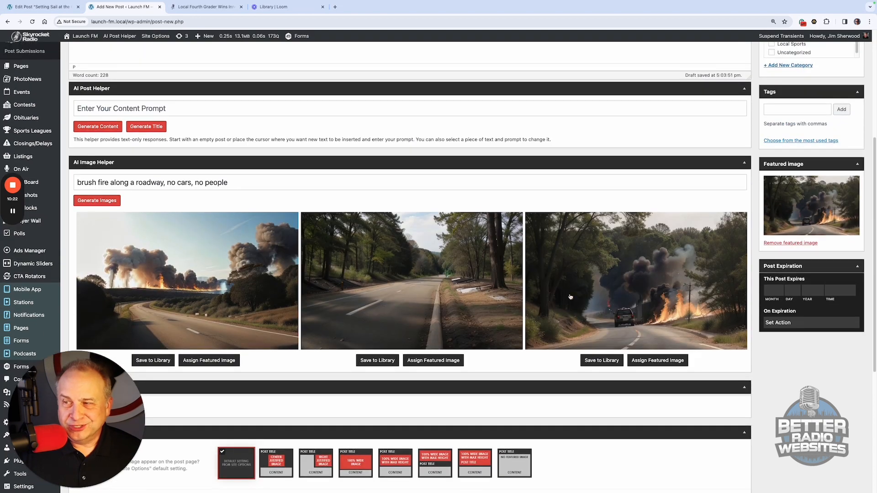
{"action": "scroll", "coordinate": [571, 297], "scroll_direction": "up", "scroll_amount": 5}
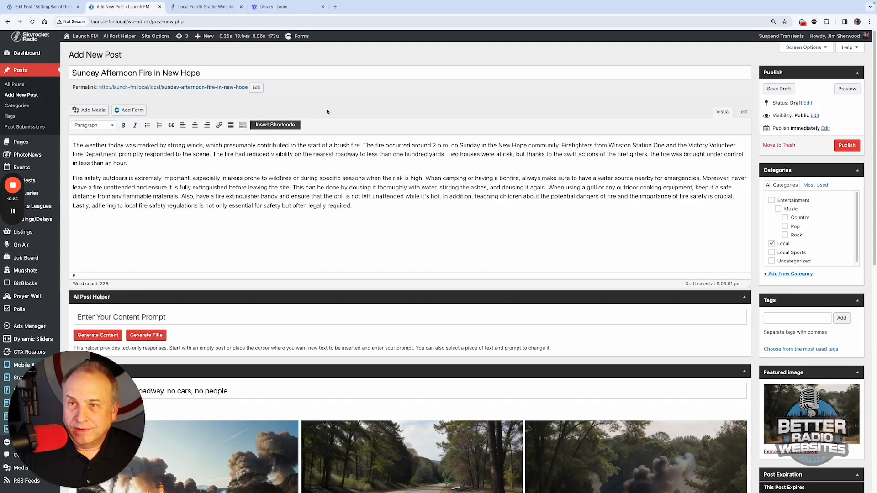
{"action": "left_click", "coordinate": [846, 145]}
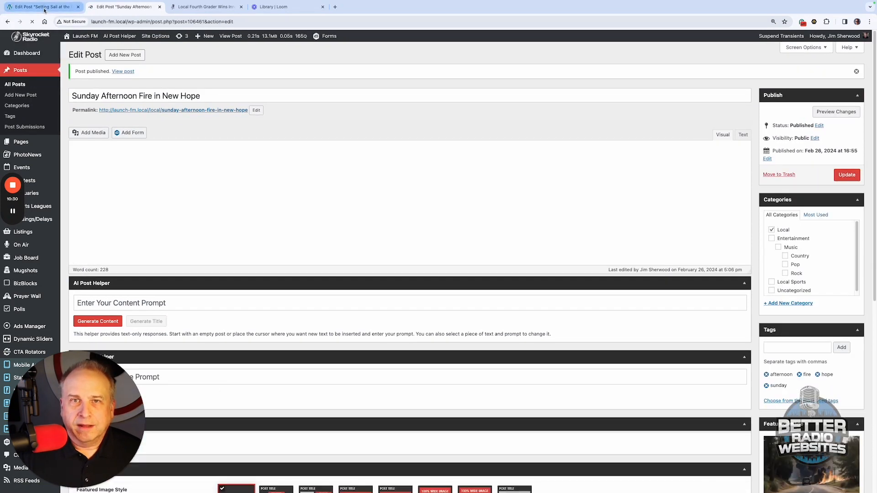
Copy the full body text of the fourth grader invention award article on the Rocket Daily News site.
{"action": "left_click", "coordinate": [43, 7]}
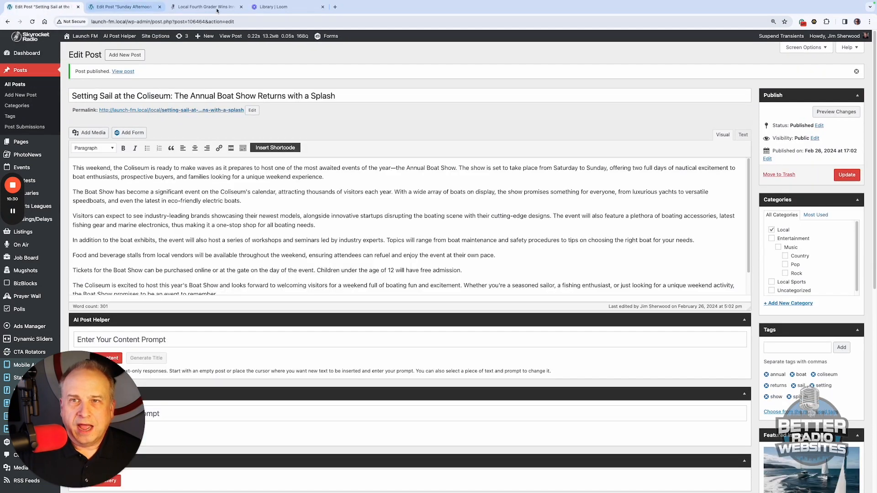
{"action": "left_click", "coordinate": [219, 8]}
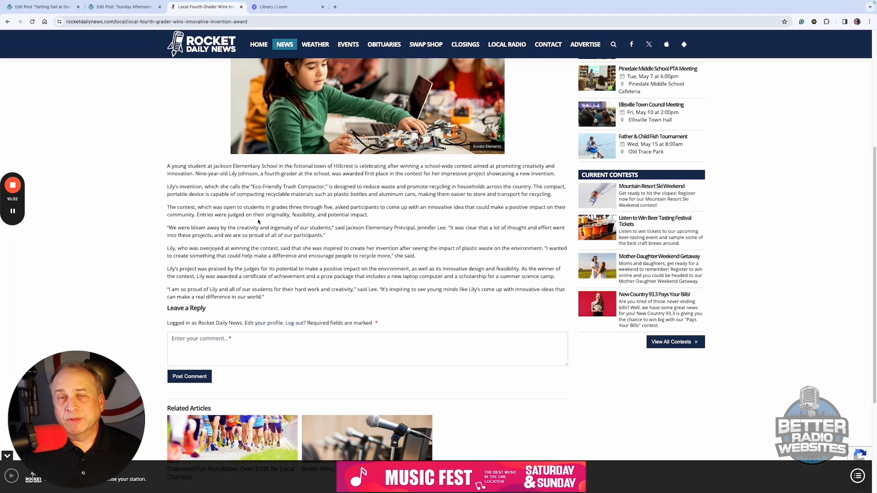
{"action": "left_click_drag", "start_coordinate": [273, 297], "coordinate": [159, 171]}
{"action": "key", "text": "ctrl+c"}
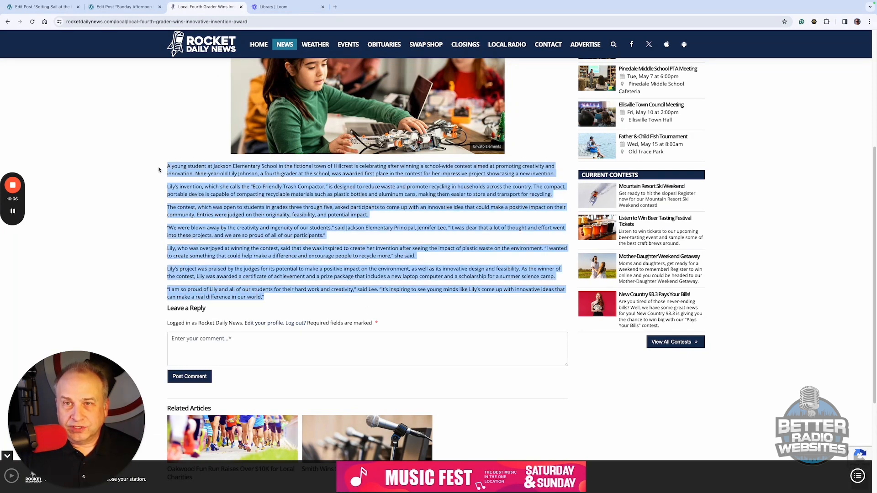
Create a new WordPress post and paste the copied invention contest article into its body.
{"action": "left_click", "coordinate": [43, 7]}
{"action": "left_click", "coordinate": [22, 96]}
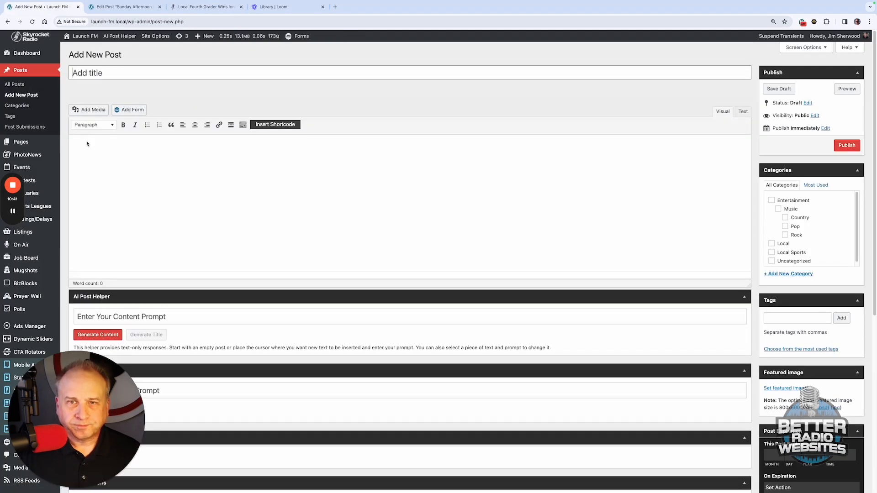
{"action": "left_click", "coordinate": [84, 144]}
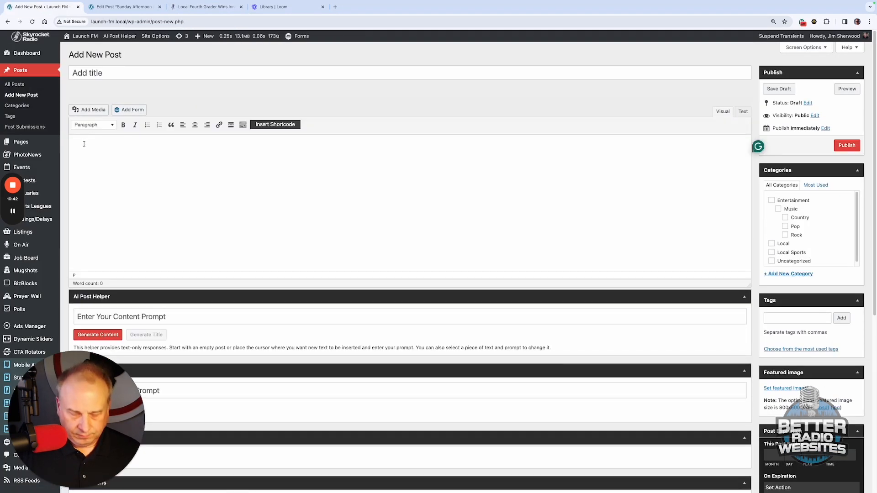
{"action": "key", "text": "ctrl+v"}
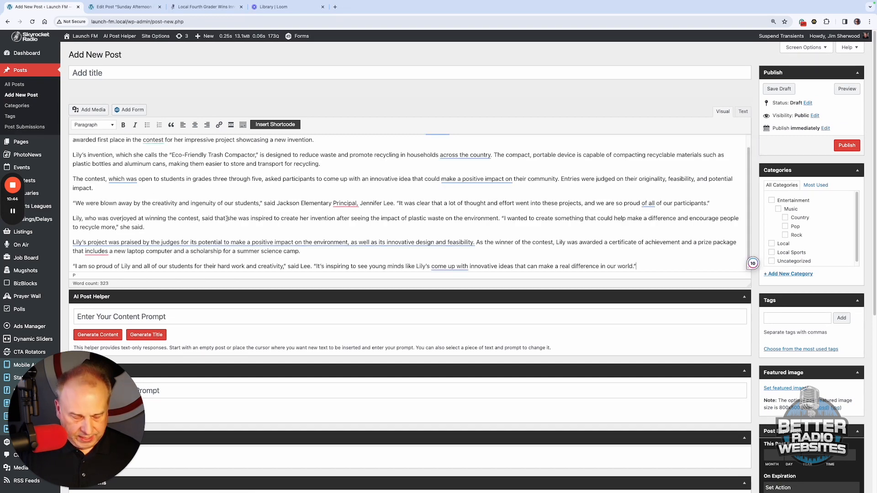
AI-rewrite the entire pasted article with the prompt "Rewrite this content in a unique and creative way".
{"action": "key", "text": "ctrl+a"}
{"action": "scroll", "coordinate": [226, 219], "scroll_direction": "down", "scroll_amount": 5}
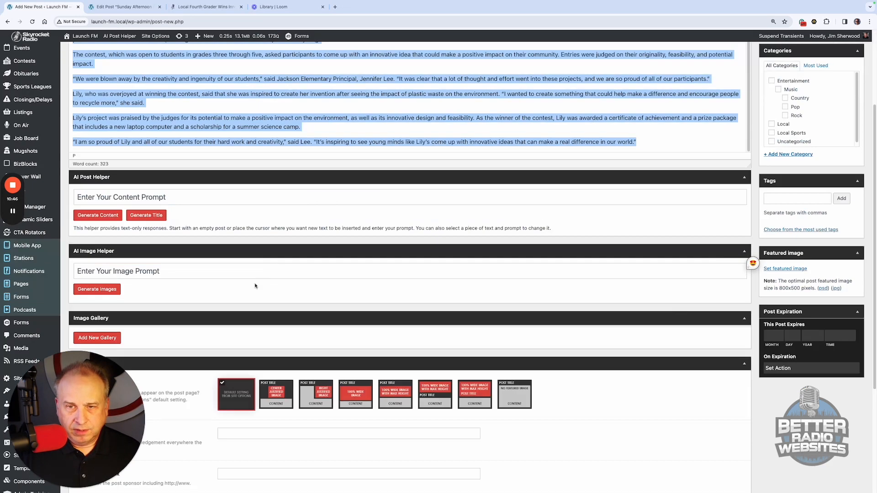
{"action": "left_click", "coordinate": [87, 197]}
{"action": "type", "text": "Re"}
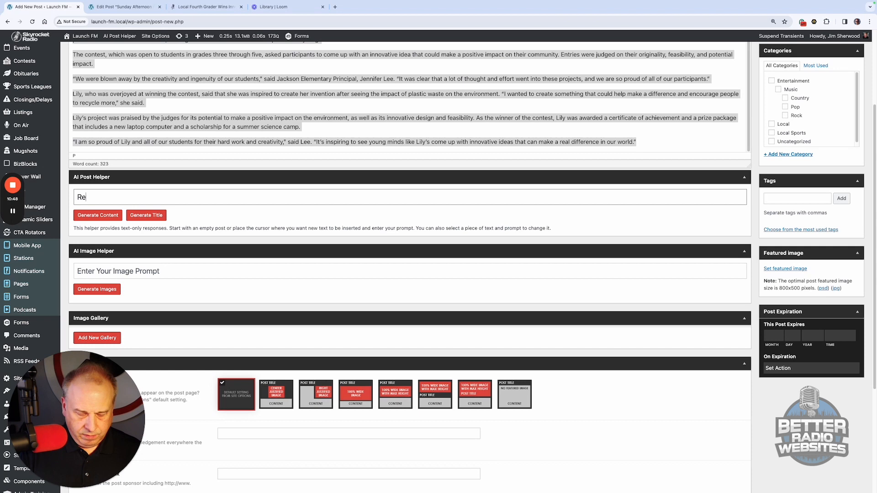
{"action": "type", "text": "write this con"}
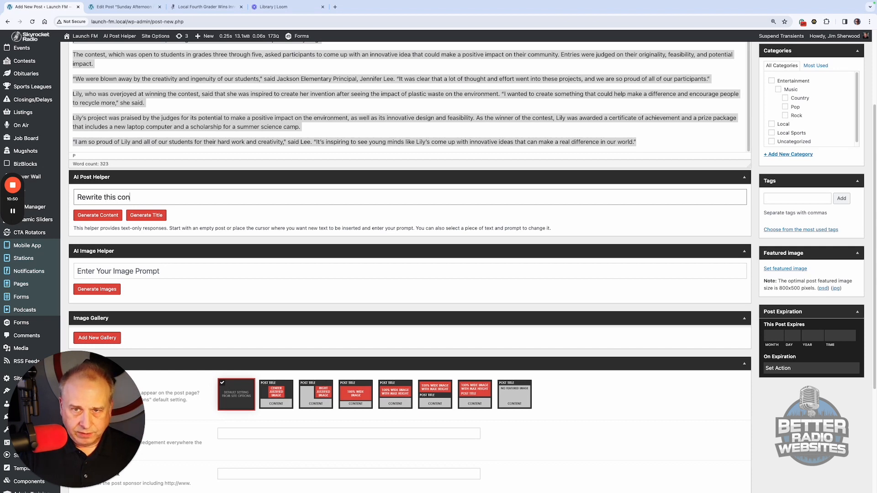
{"action": "type", "text": "tent in a unique and creati"}
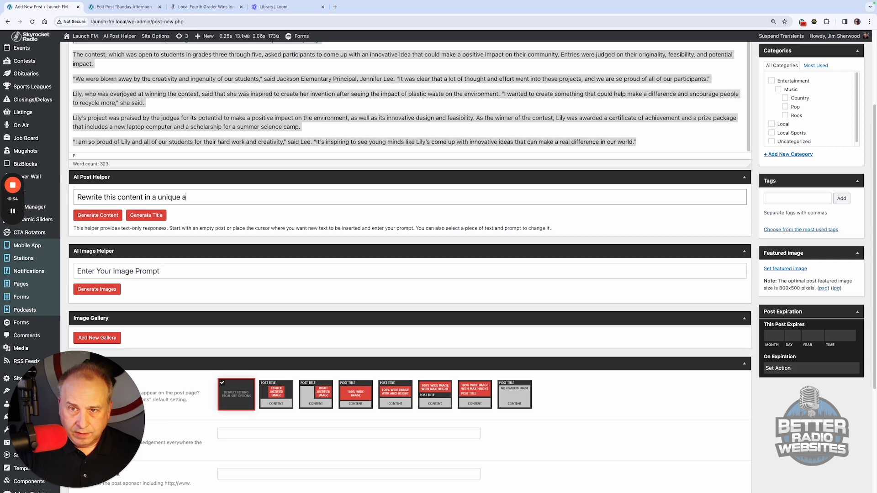
{"action": "type", "text": "ve way"}
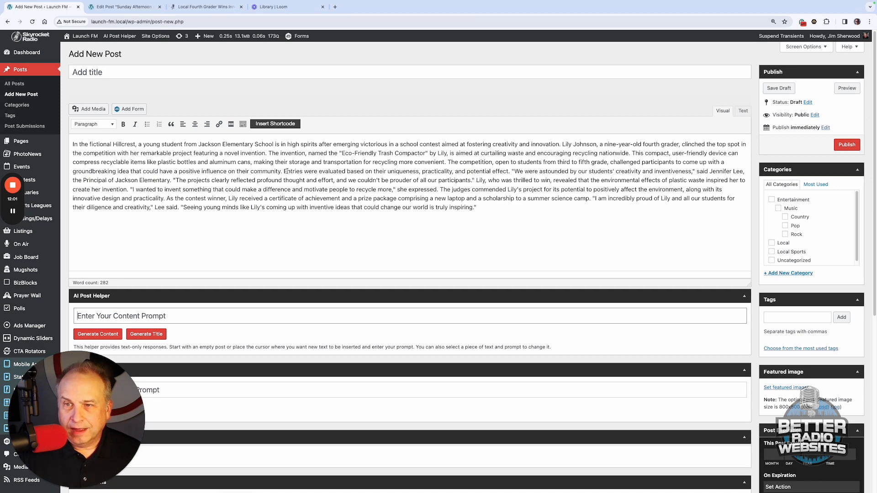
Split the rewritten text into a new paragraph at "Entries were evaluated" and generate an AI title for the post.
{"action": "left_click", "coordinate": [284, 171]}
{"action": "key", "text": "Return"}
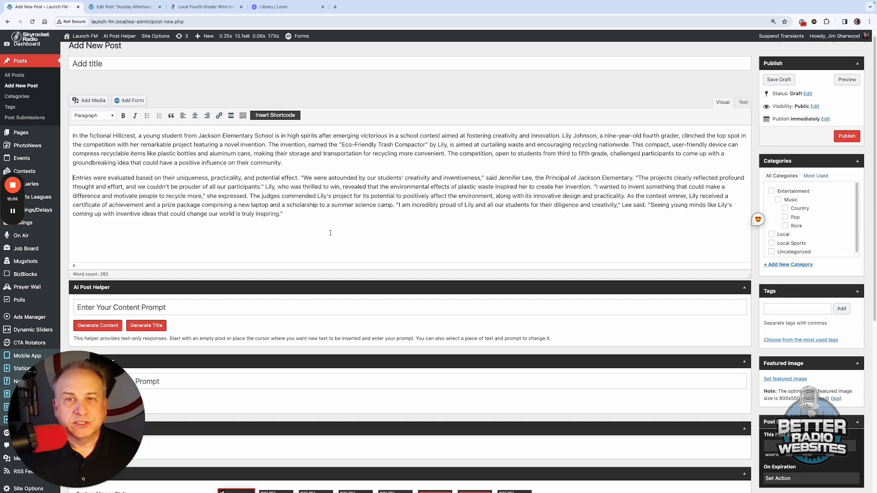
{"action": "scroll", "coordinate": [256, 226], "scroll_direction": "down", "scroll_amount": 3}
{"action": "scroll", "coordinate": [257, 226], "scroll_direction": "up", "scroll_amount": 2}
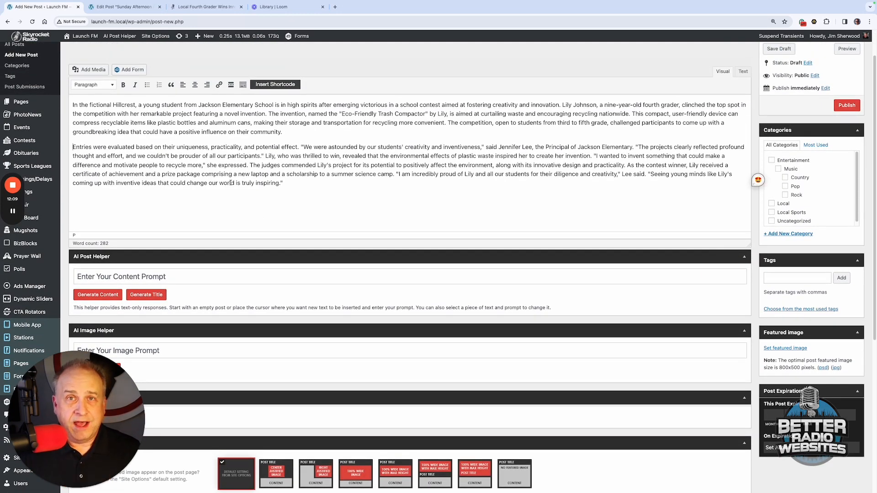
{"action": "left_click", "coordinate": [154, 295]}
{"action": "scroll", "coordinate": [214, 200], "scroll_direction": "up", "scroll_amount": 2}
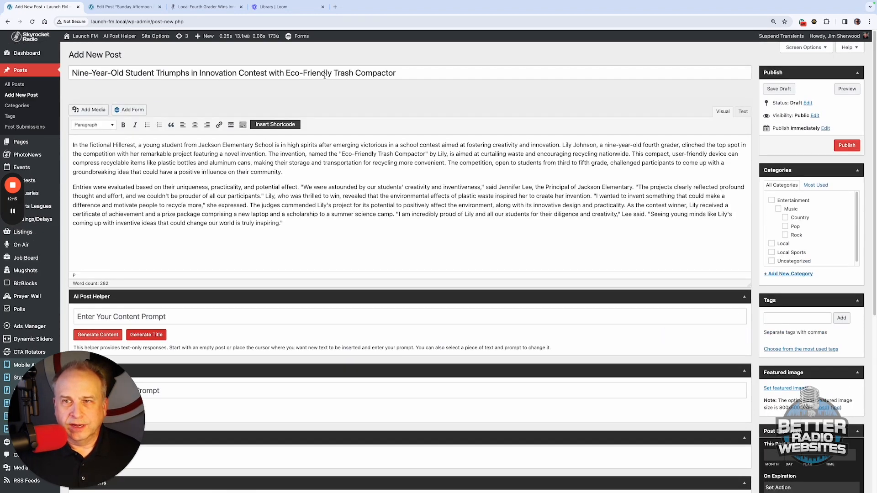
Generate AI images with the prompt "school children at science fair", then regenerate a second set from the same prompt.
{"action": "scroll", "coordinate": [289, 194], "scroll_direction": "down", "scroll_amount": 3}
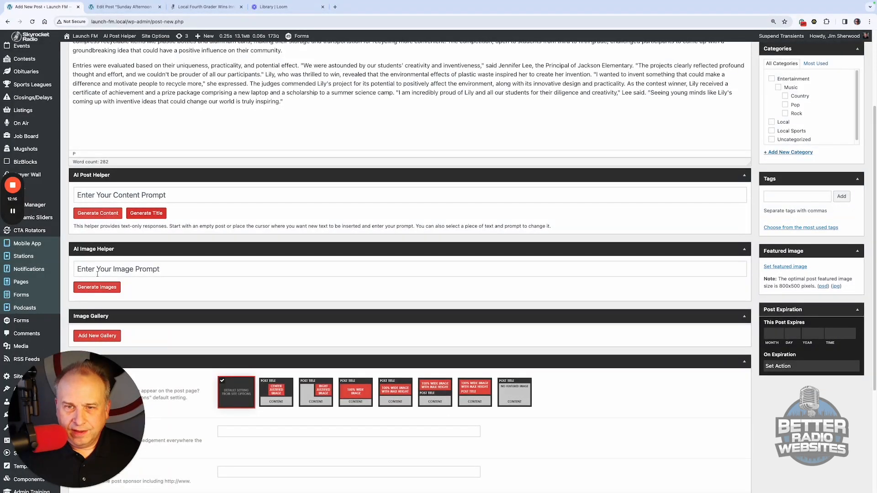
{"action": "left_click", "coordinate": [88, 270]}
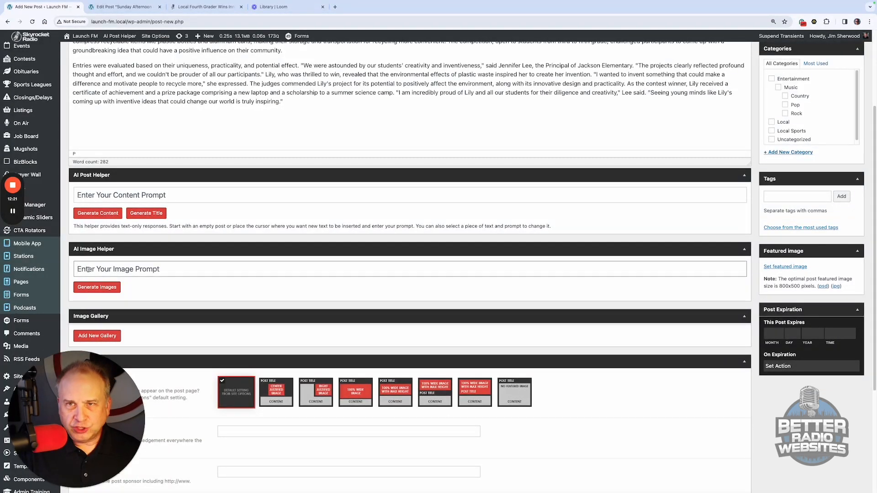
{"action": "scroll", "coordinate": [210, 214], "scroll_direction": "up", "scroll_amount": 2}
{"action": "scroll", "coordinate": [210, 212], "scroll_direction": "down", "scroll_amount": 2}
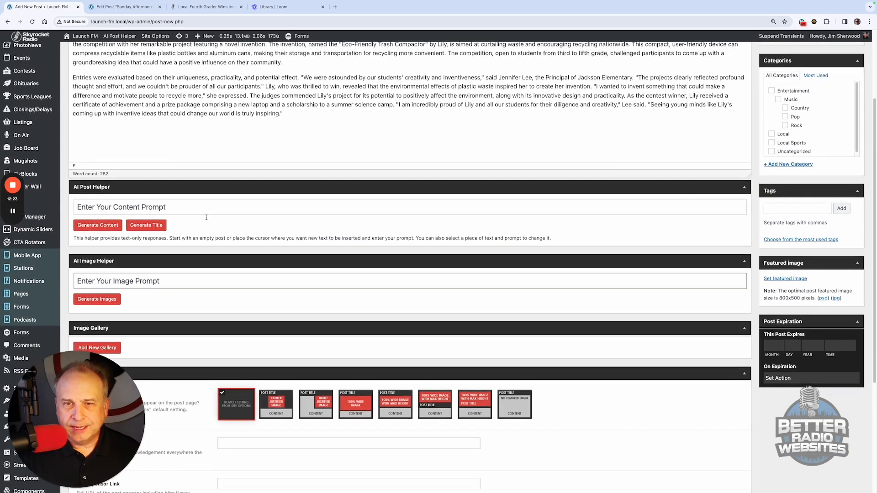
{"action": "type", "text": "school children at science fair"}
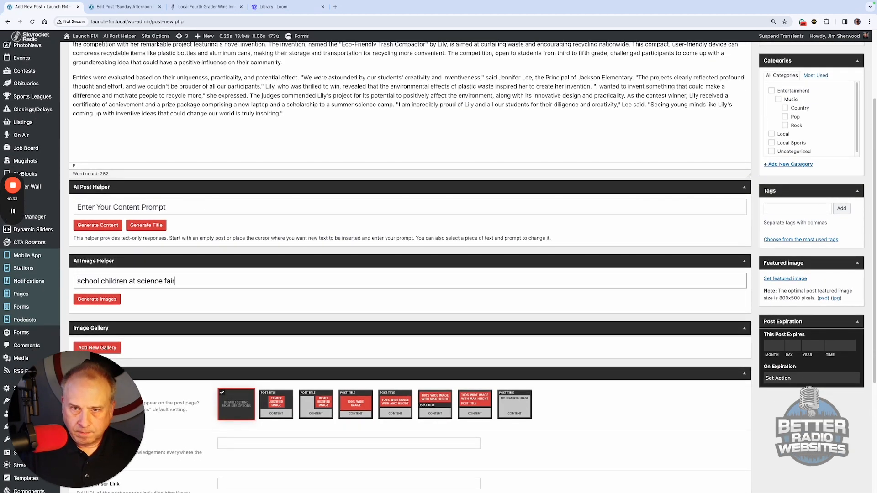
{"action": "key", "text": "Return"}
{"action": "scroll", "coordinate": [310, 164], "scroll_direction": "down", "scroll_amount": 3}
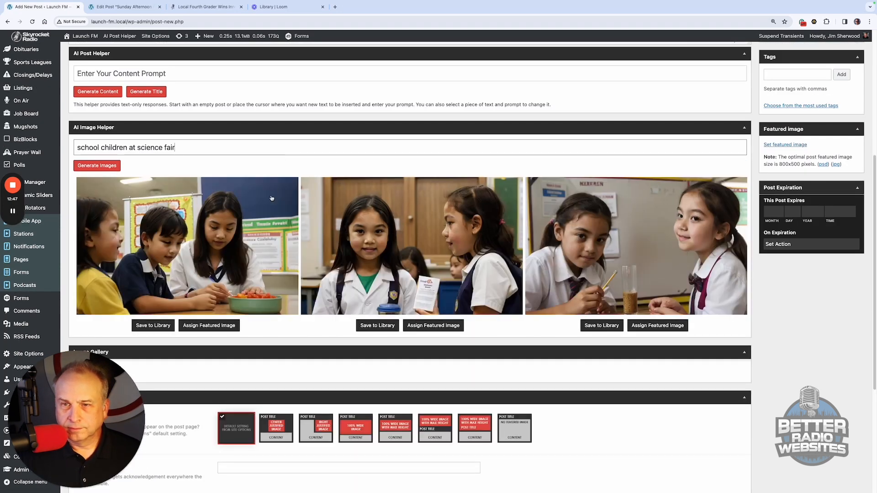
{"action": "left_click", "coordinate": [97, 166]}
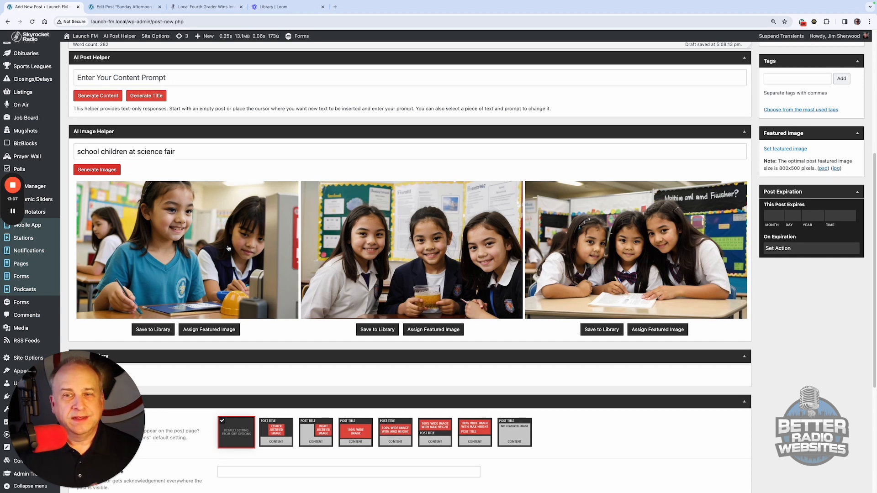
Preview the first generated school children image at full size and close the preview.
{"action": "left_click", "coordinate": [180, 265]}
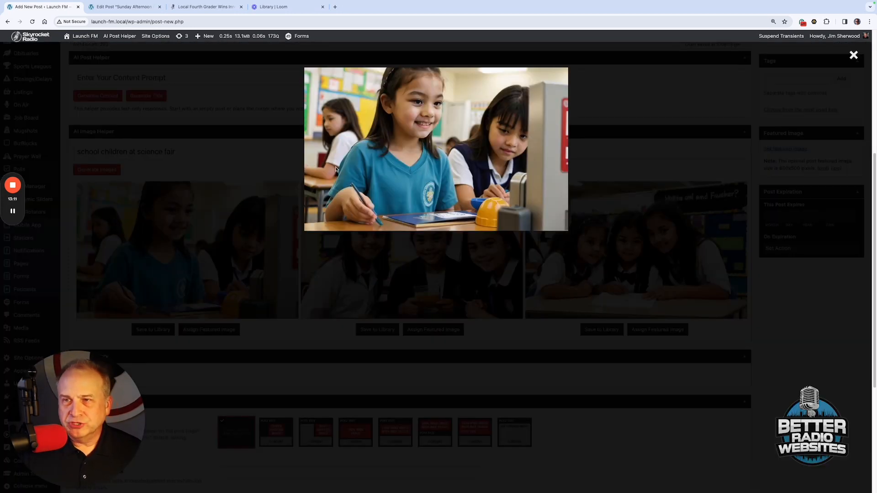
{"action": "left_click", "coordinate": [622, 168]}
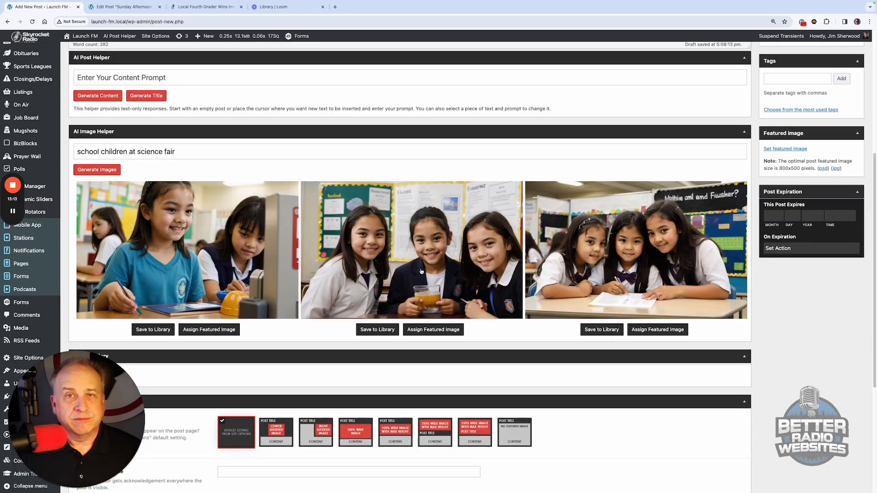
{"action": "scroll", "coordinate": [407, 271], "scroll_direction": "down", "scroll_amount": 1}
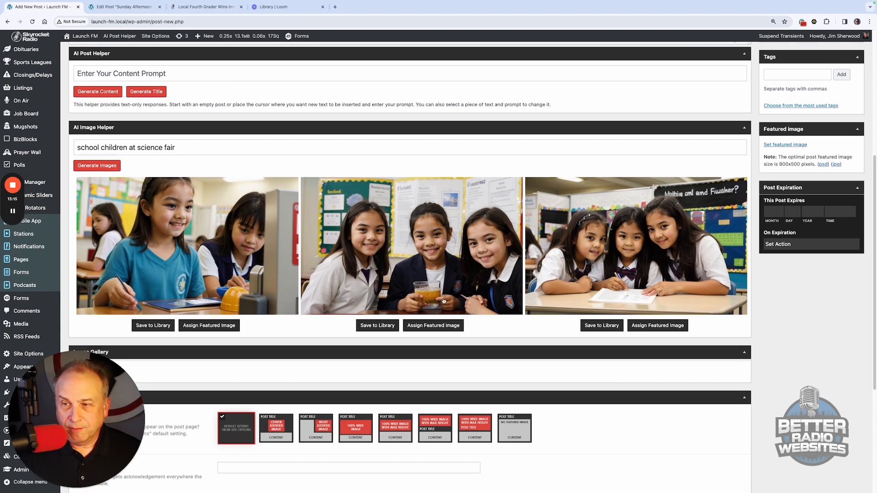
Replace "school children" with "teenagers" in the image prompt and generate images for "teenagers at science fair".
{"action": "left_click", "coordinate": [183, 149]}
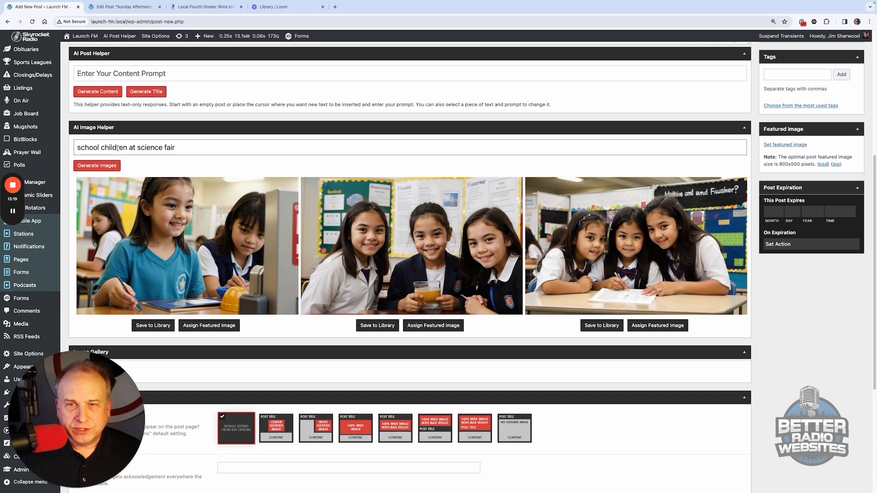
{"action": "left_click_drag", "start_coordinate": [127, 148], "coordinate": [67, 150]}
{"action": "type", "text": "teenagers"}
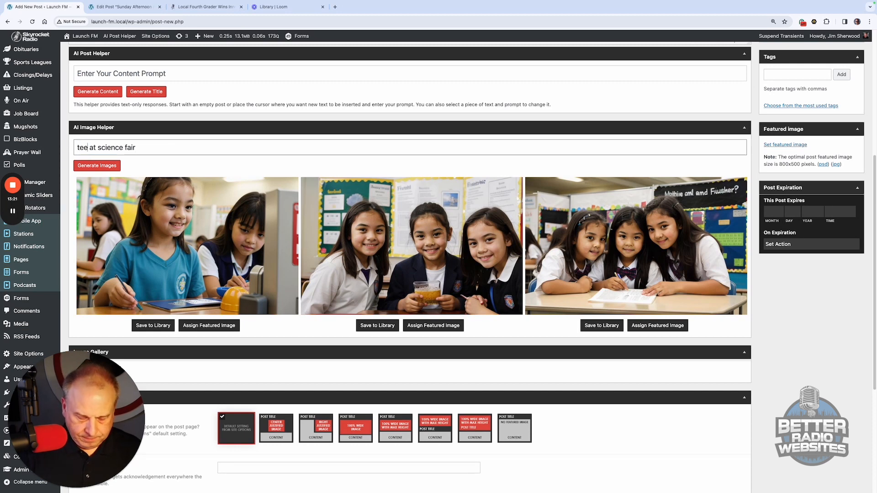
{"action": "key", "text": "Return"}
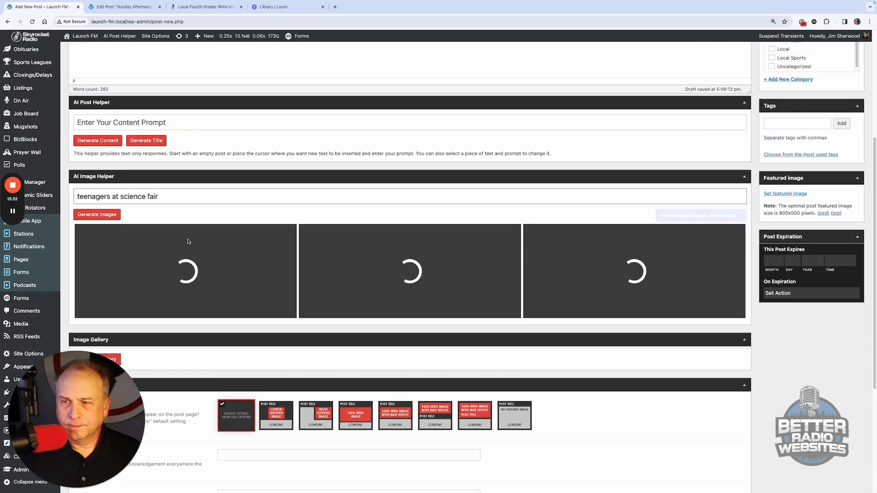
{"action": "scroll", "coordinate": [188, 242], "scroll_direction": "up", "scroll_amount": 1}
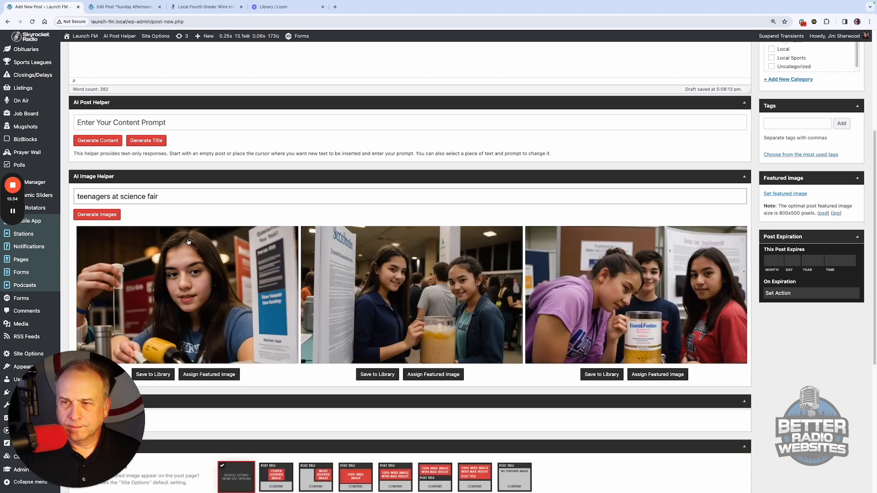
Assign the first generated teenagers image as the post's featured image and publish the post.
{"action": "scroll", "coordinate": [280, 299], "scroll_direction": "down", "scroll_amount": 3}
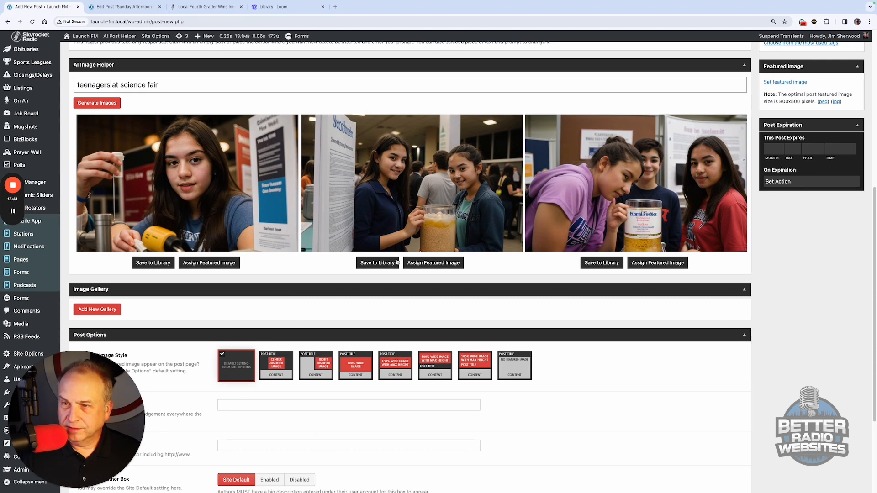
{"action": "left_click", "coordinate": [207, 264]}
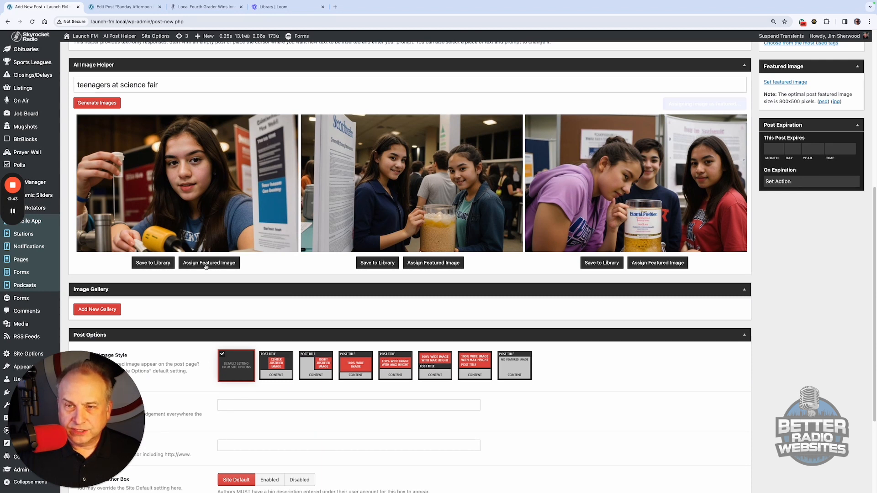
{"action": "scroll", "coordinate": [772, 235], "scroll_direction": "up", "scroll_amount": 7}
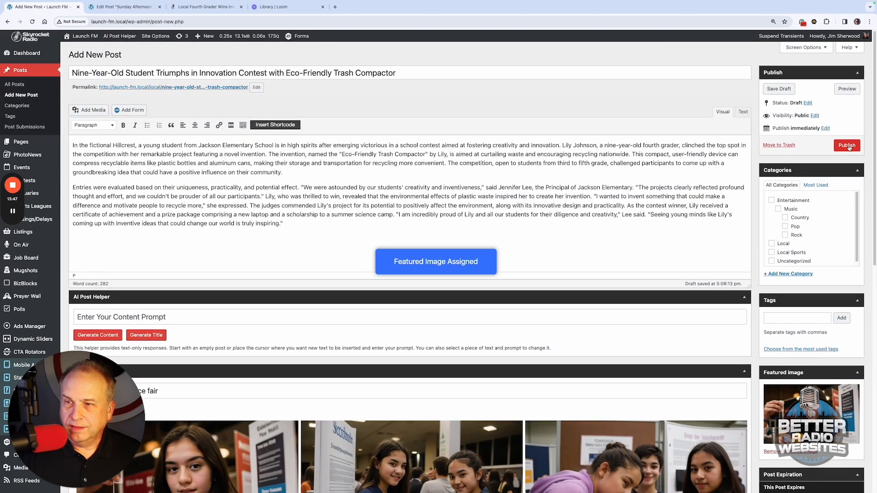
{"action": "left_click", "coordinate": [847, 146]}
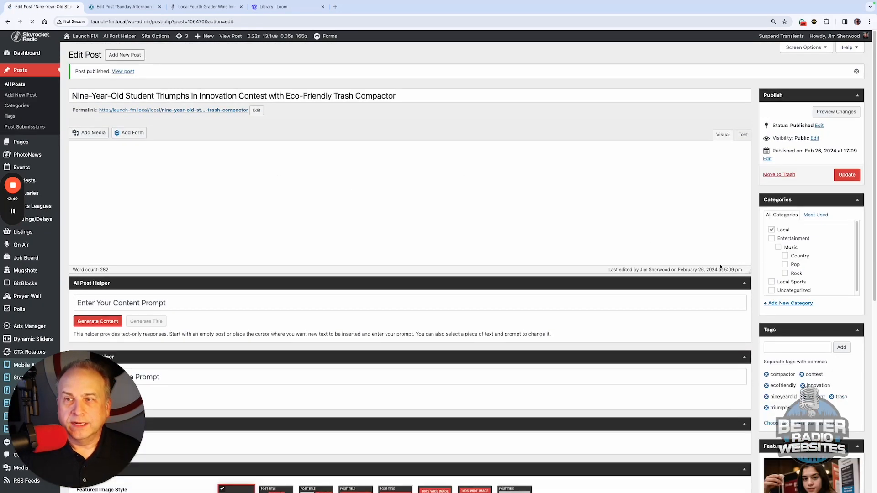
Review the published post's featured image in the media library, including its attachment details, alt text and title.
{"action": "scroll", "coordinate": [834, 321], "scroll_direction": "down", "scroll_amount": 3}
{"action": "scroll", "coordinate": [812, 365], "scroll_direction": "down", "scroll_amount": 1}
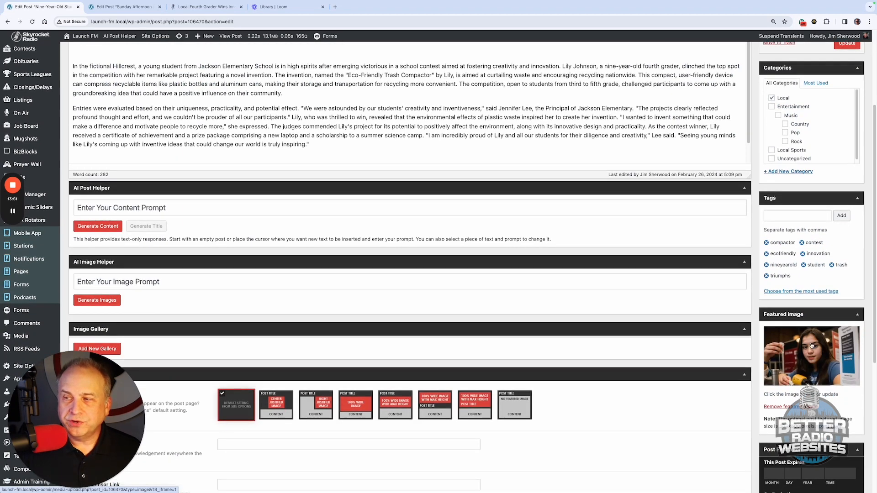
{"action": "left_click", "coordinate": [811, 351]}
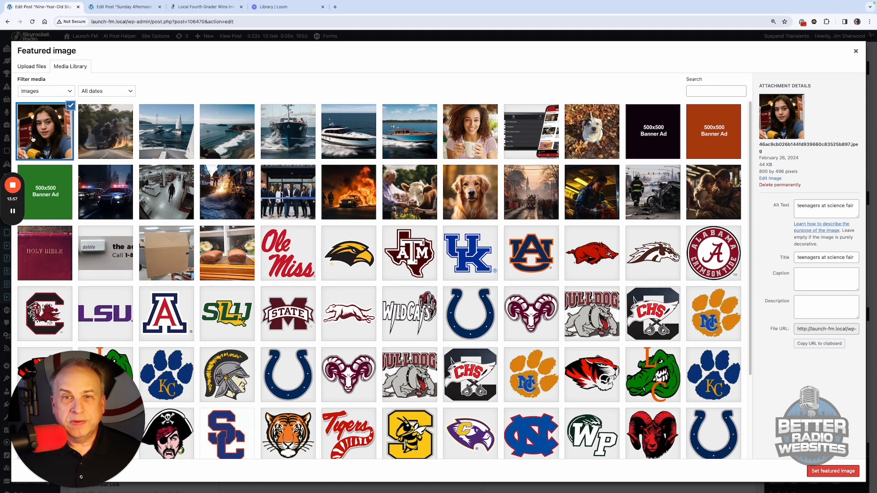
{"action": "left_click", "coordinate": [54, 135]}
{"action": "left_click", "coordinate": [54, 136]}
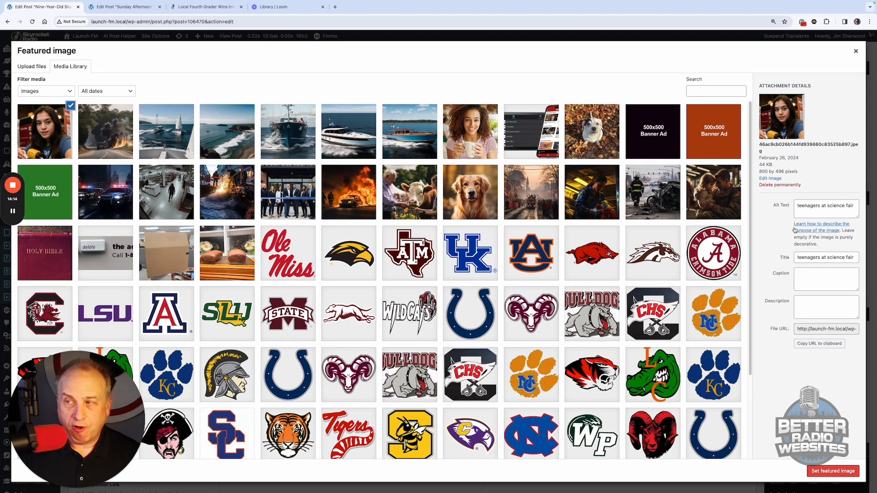
{"action": "left_click", "coordinate": [856, 51]}
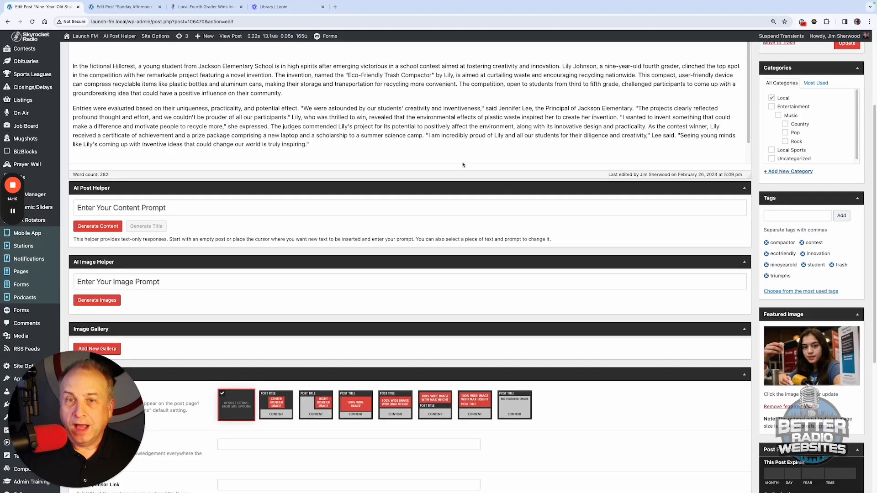
Examine the attachment details of the AI-generated brush fire and boat images in the featured image library without changing the selection.
{"action": "left_click", "coordinate": [817, 361]}
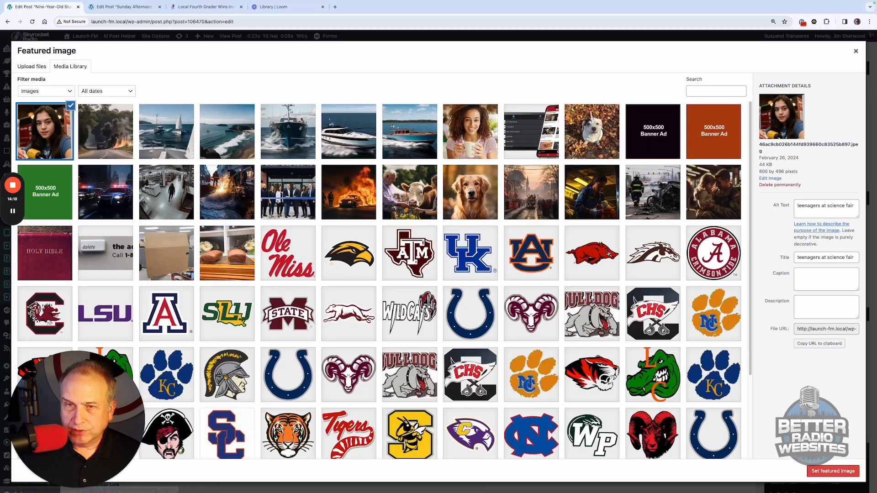
{"action": "left_click", "coordinate": [106, 137]}
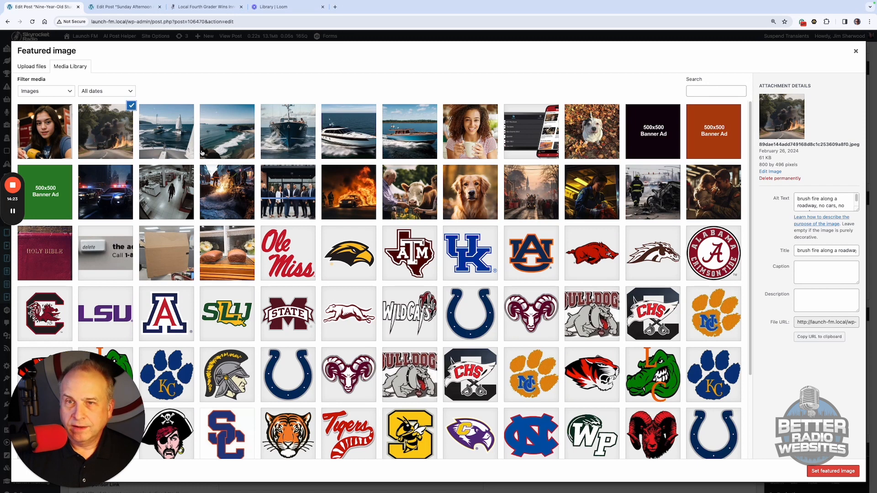
{"action": "left_click", "coordinate": [178, 144]}
{"action": "left_click", "coordinate": [227, 136]}
{"action": "left_click", "coordinate": [278, 145]}
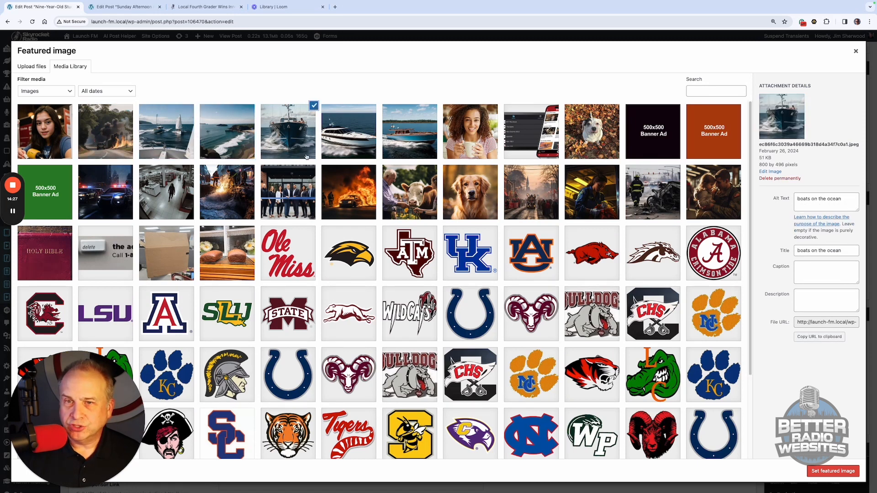
{"action": "left_click", "coordinate": [855, 51]}
Delete the blank lines above the first paragraph of the post body.
{"action": "scroll", "coordinate": [252, 240], "scroll_direction": "up", "scroll_amount": 5}
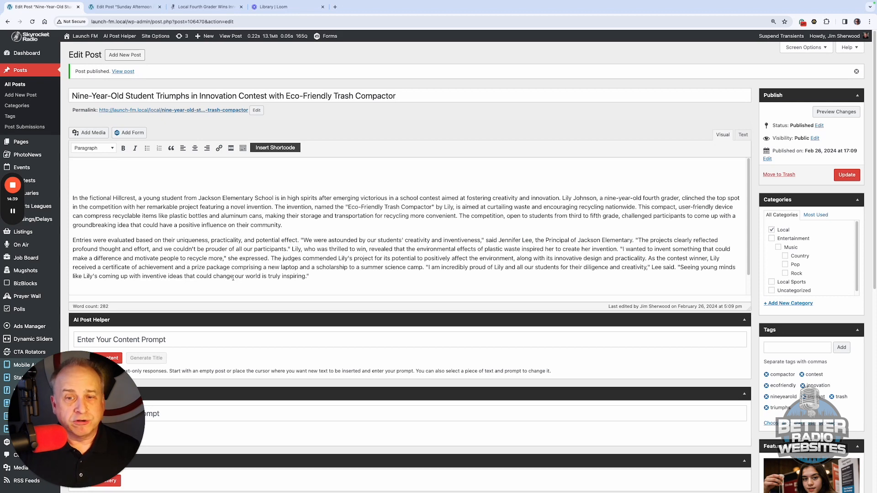
{"action": "scroll", "coordinate": [233, 277], "scroll_direction": "down", "scroll_amount": 4}
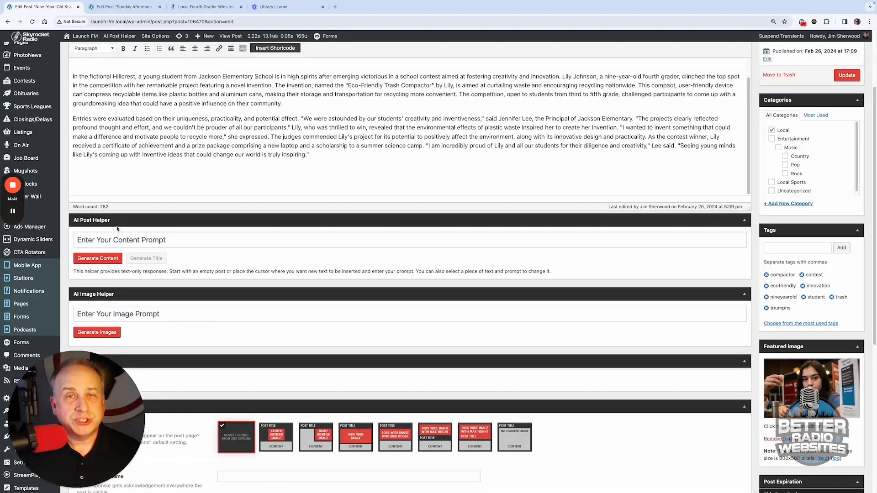
{"action": "scroll", "coordinate": [262, 208], "scroll_direction": "up", "scroll_amount": 1}
{"action": "left_click_drag", "start_coordinate": [322, 164], "coordinate": [88, 93]}
{"action": "left_click", "coordinate": [101, 75]}
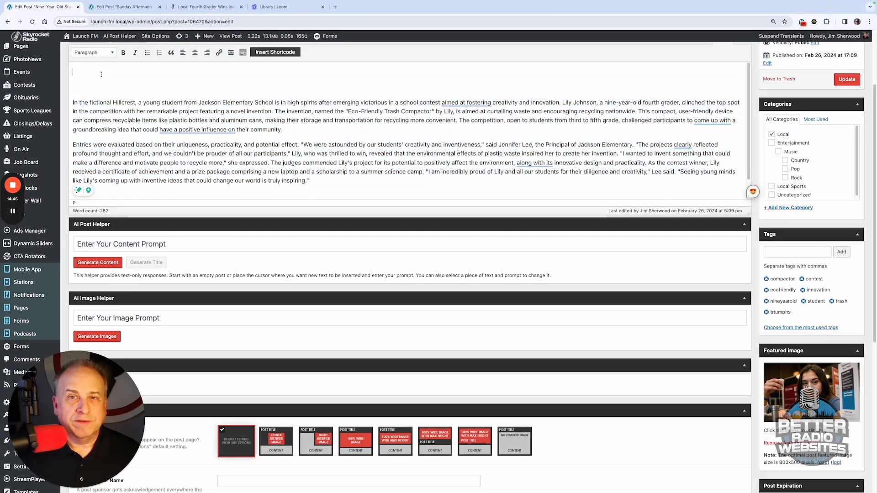
{"action": "key", "text": "Delete"}
{"action": "key", "text": "Delete"}
{"action": "key", "text": "Delete"}
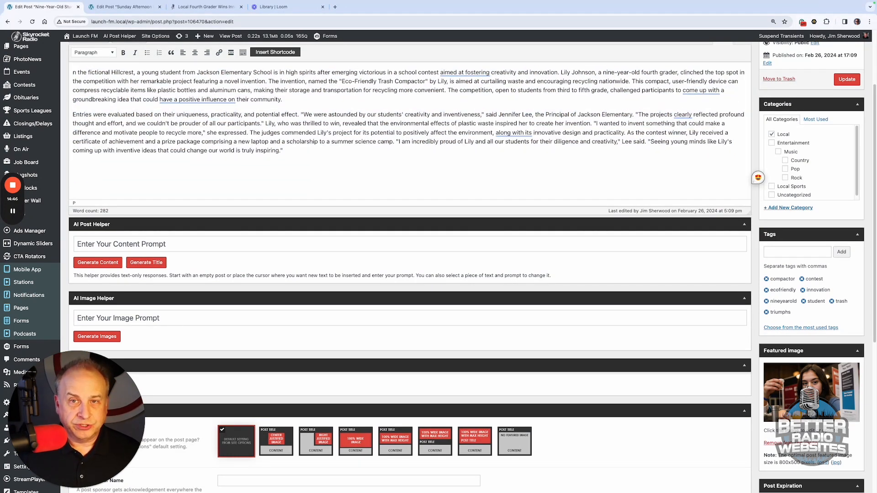
{"action": "scroll", "coordinate": [137, 137], "scroll_direction": "down", "scroll_amount": 3}
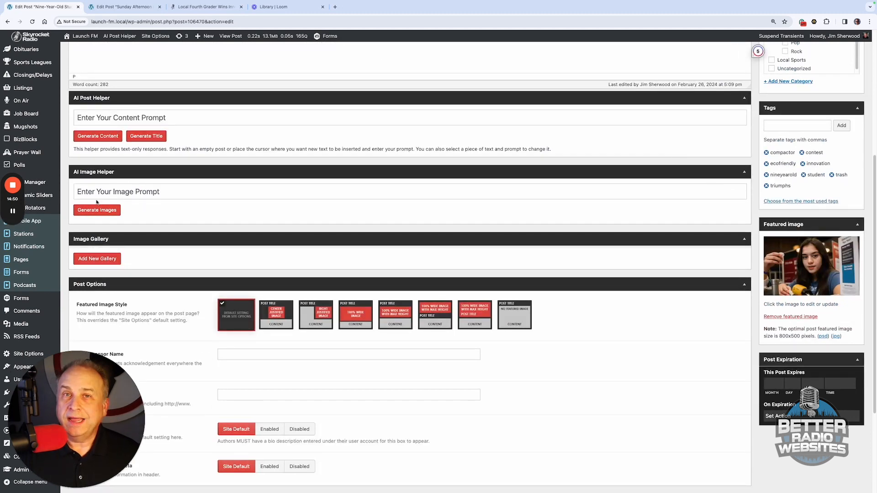
{"action": "scroll", "coordinate": [124, 184], "scroll_direction": "up", "scroll_amount": 1}
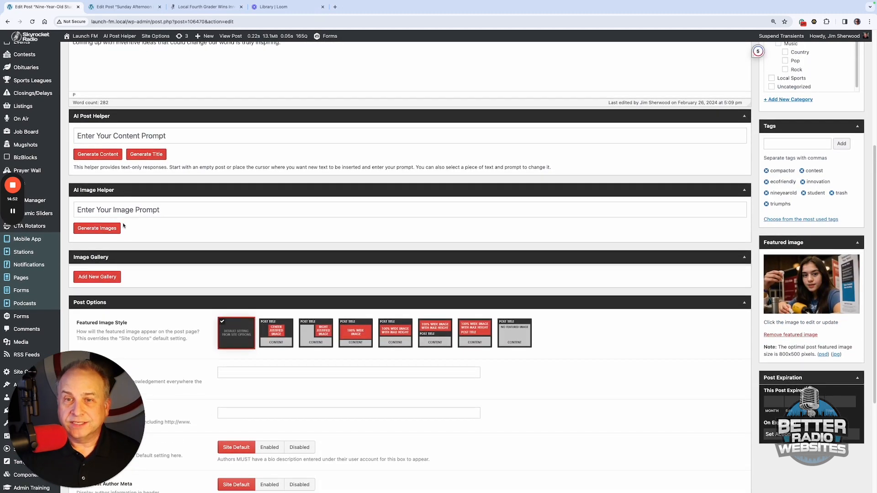